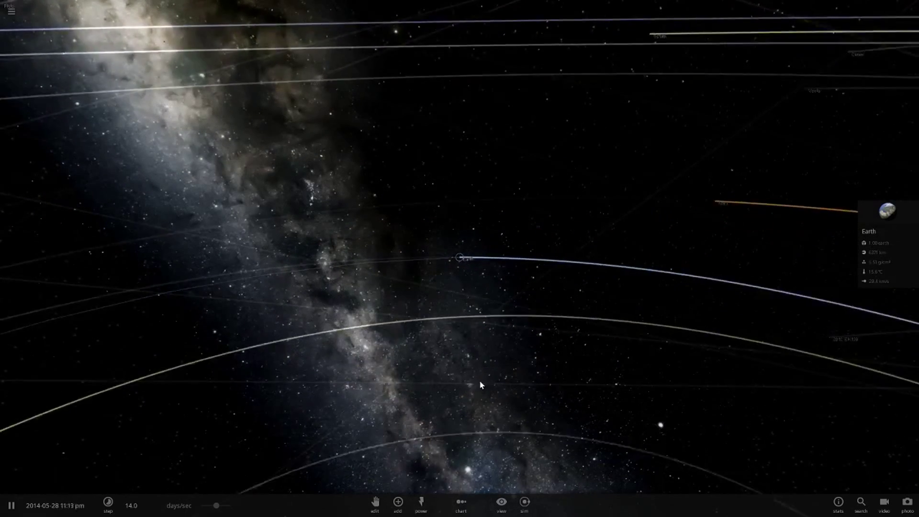
# Step: Slow the simulation to 2.78 hours per second while keeping Earth in focus
pyautogui.moveTo(479, 373); pyautogui.dragTo(406, 362)
pyautogui.moveTo(216, 505); pyautogui.dragTo(179, 508)
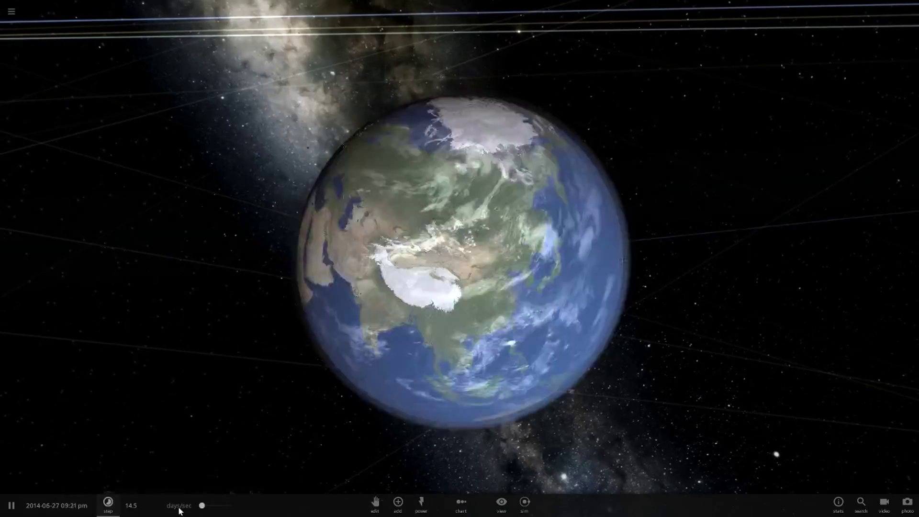
pyautogui.click(108, 503)
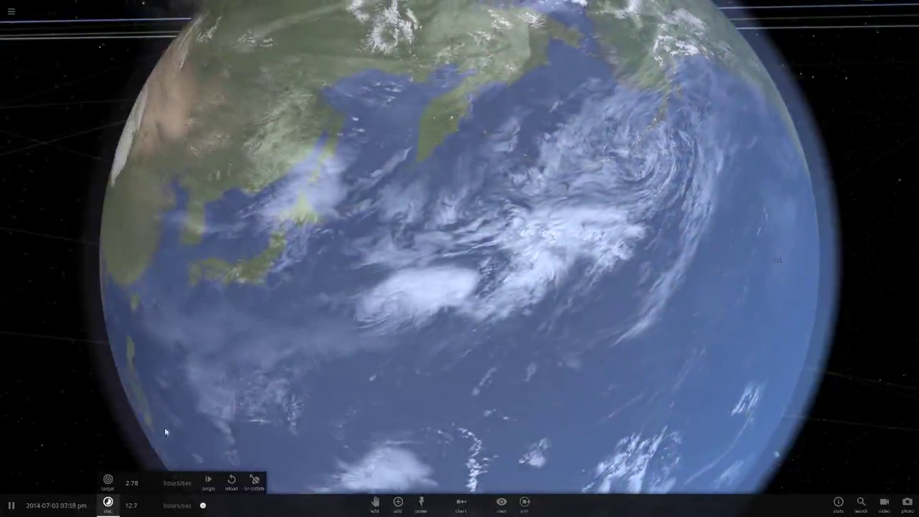
pyautogui.scroll(-5, 375, 338)
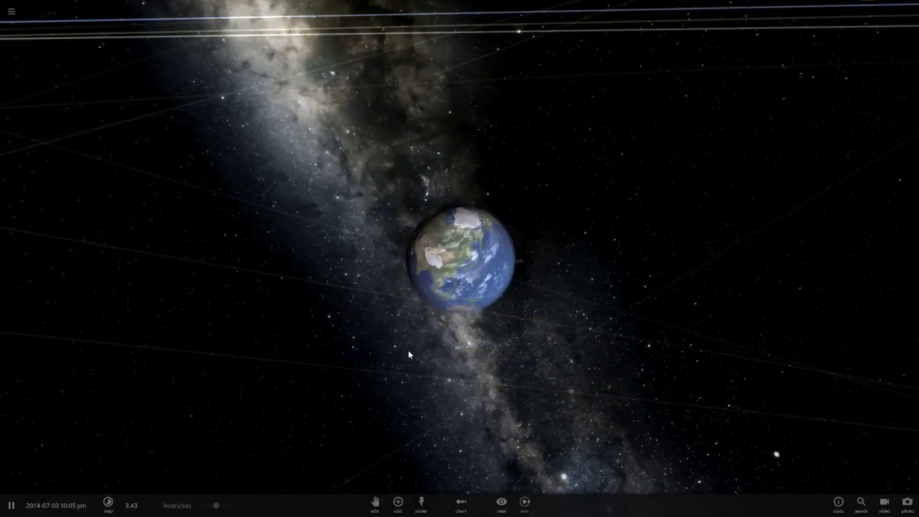
pyautogui.moveTo(408, 351); pyautogui.dragTo(417, 318)
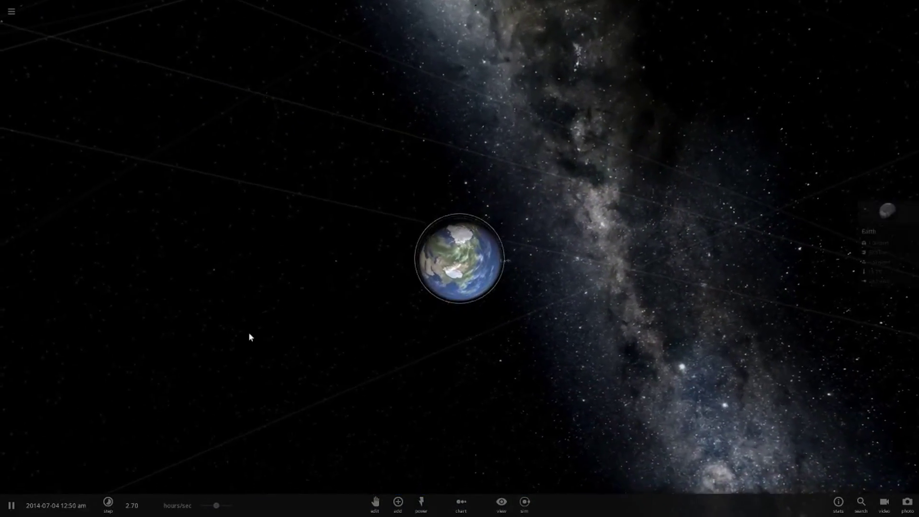
# Step: Add the star Sirius B as a still body at the Moon's position near Earth and delete the Moon
pyautogui.click(889, 215)
pyautogui.click(878, 132)
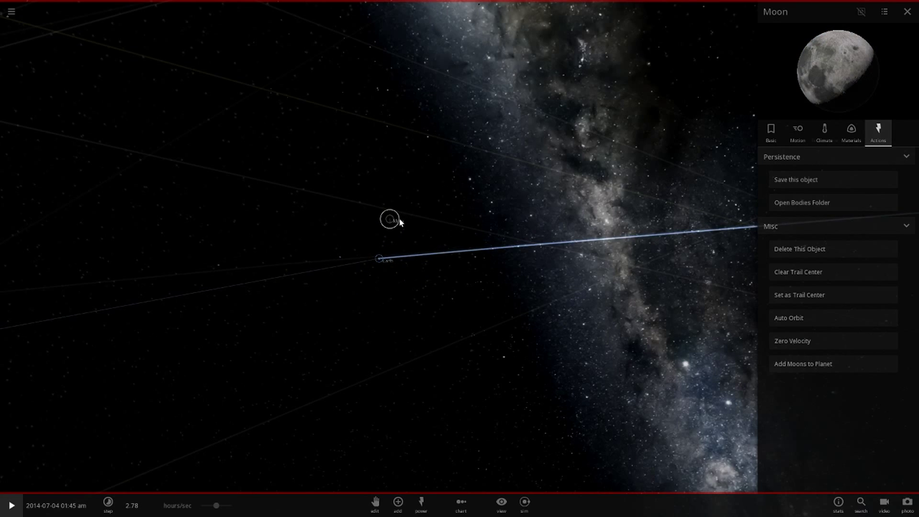
pyautogui.click(395, 509)
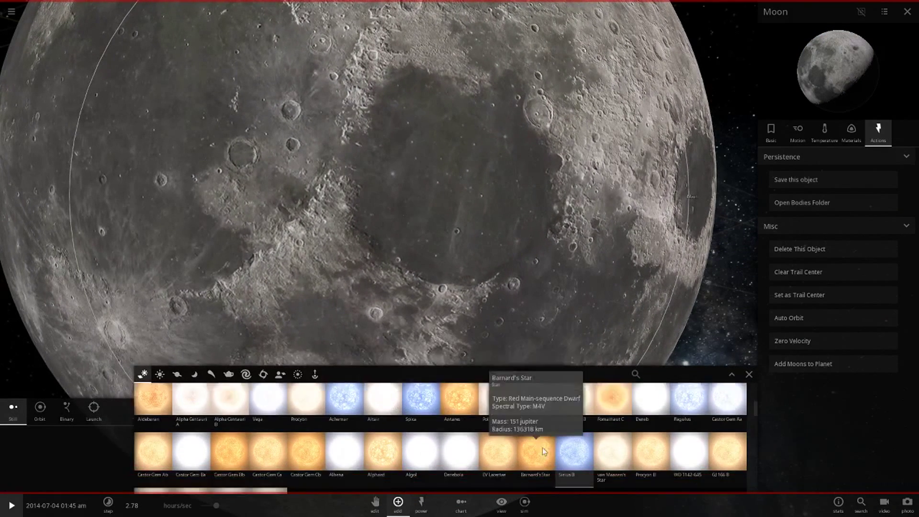
pyautogui.scroll(-1, 545, 451)
pyautogui.scroll(-8, 568, 357)
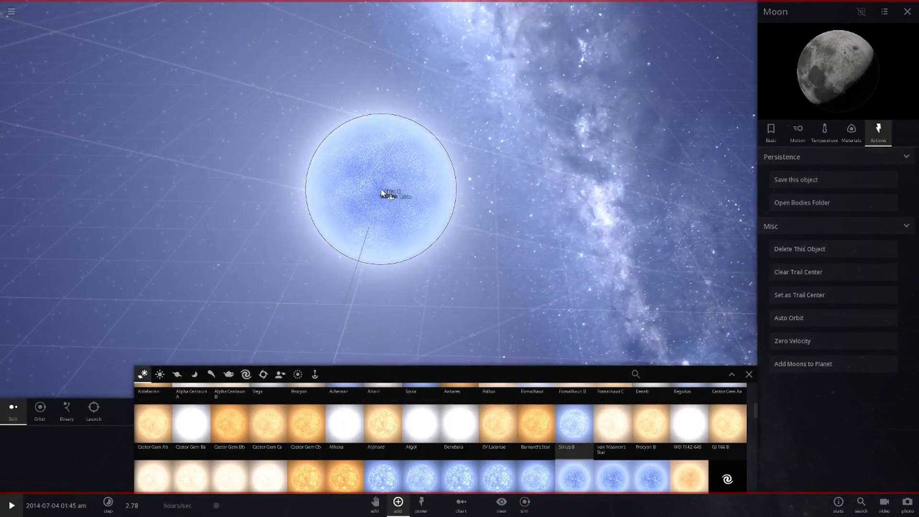
pyautogui.click(382, 193)
pyautogui.click(750, 377)
pyautogui.click(805, 249)
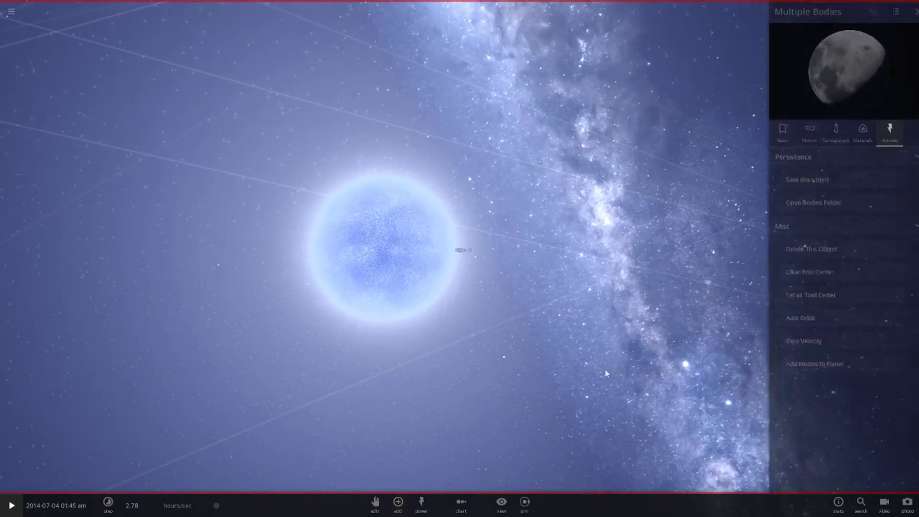
# Step: Turn Sirius B into a pulsar from its magnetic field settings
pyautogui.click(902, 230)
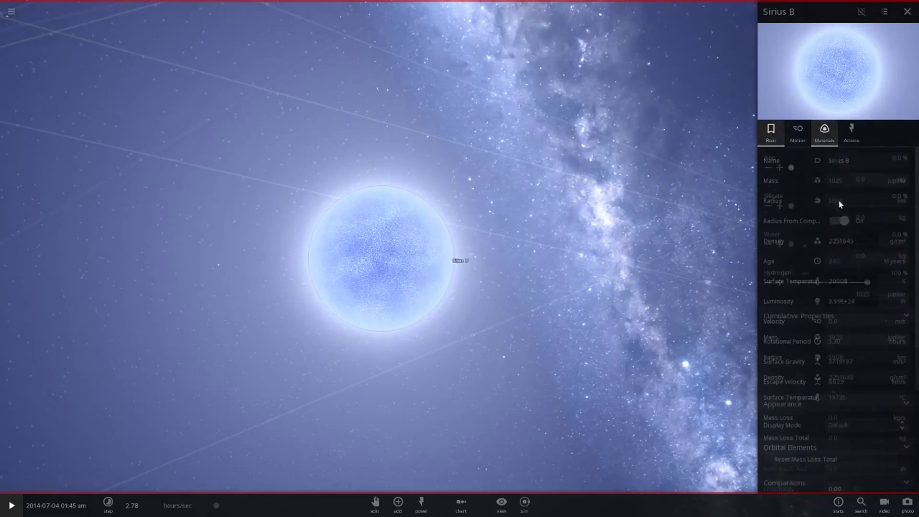
pyautogui.scroll(-1, 828, 364)
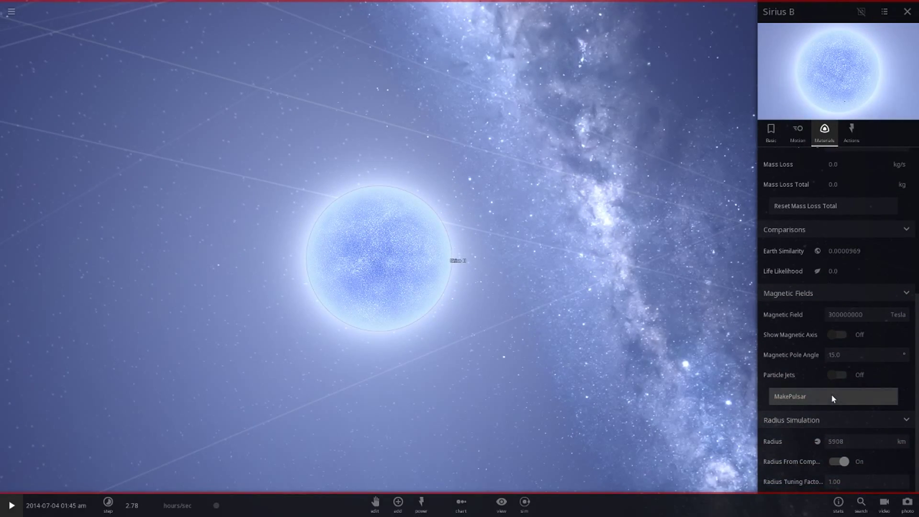
pyautogui.click(824, 391)
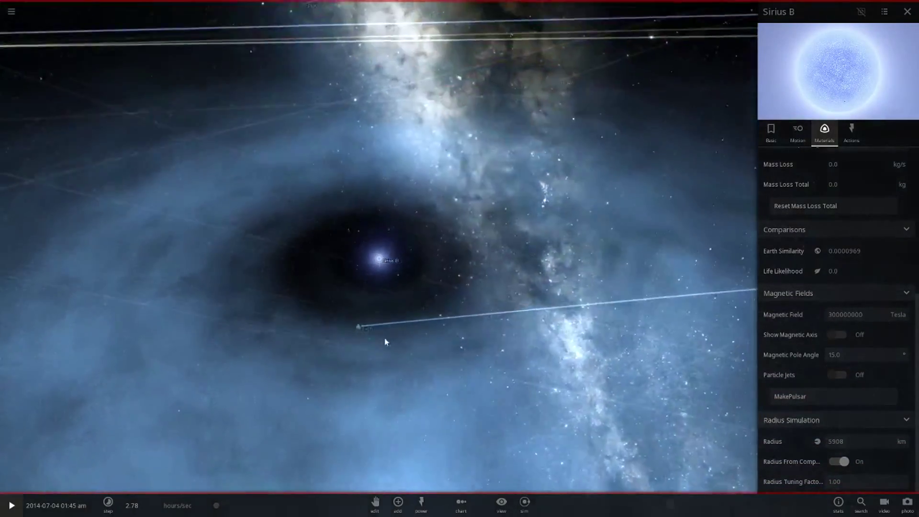
# Step: Focus on Earth and examine the pulsar's disk and jets from several angles around it
pyautogui.doubleClick(359, 327)
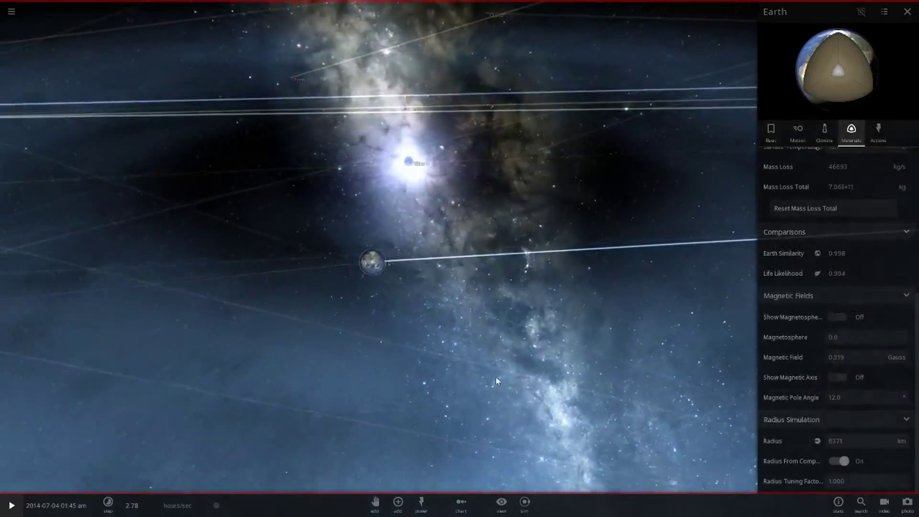
pyautogui.scroll(-15, 511, 360)
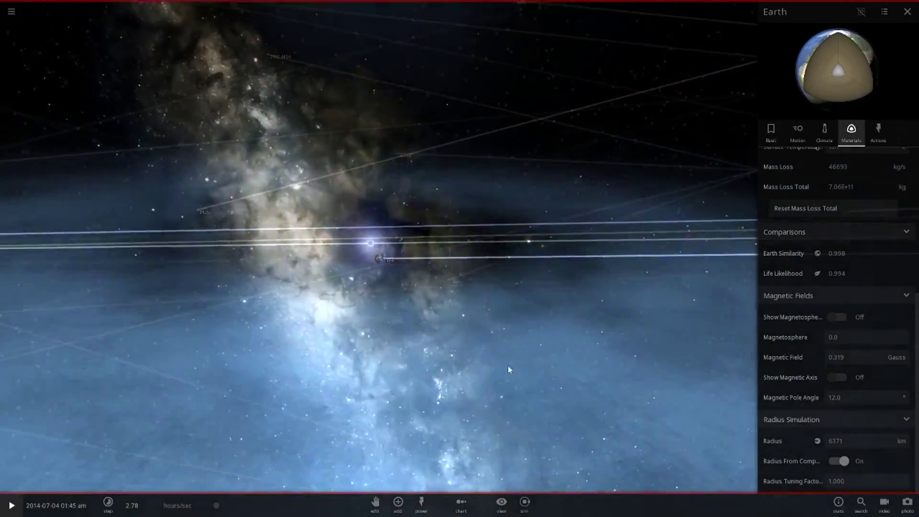
pyautogui.moveTo(511, 368); pyautogui.dragTo(716, 348)
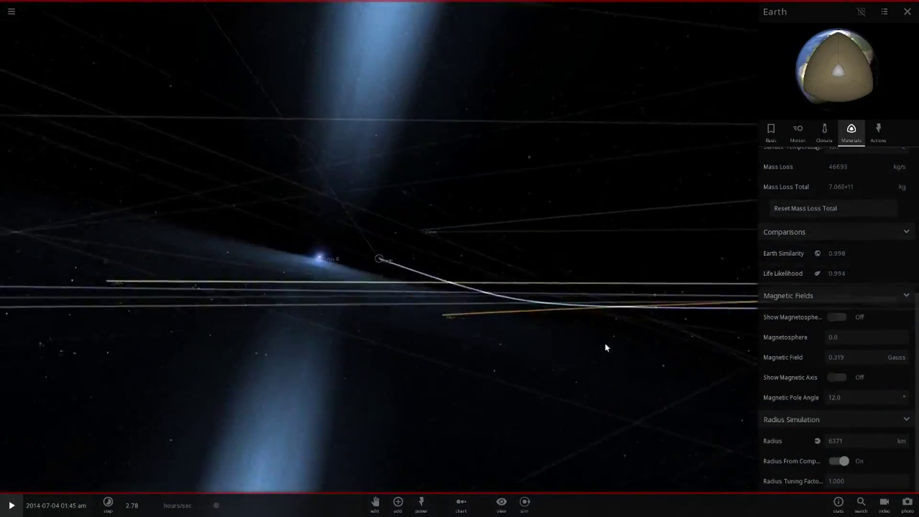
pyautogui.moveTo(605, 345); pyautogui.dragTo(334, 223)
pyautogui.click(348, 237)
# Step: Examine Sirius B and its surroundings in edit mode from close up and from the side
pyautogui.click(375, 504)
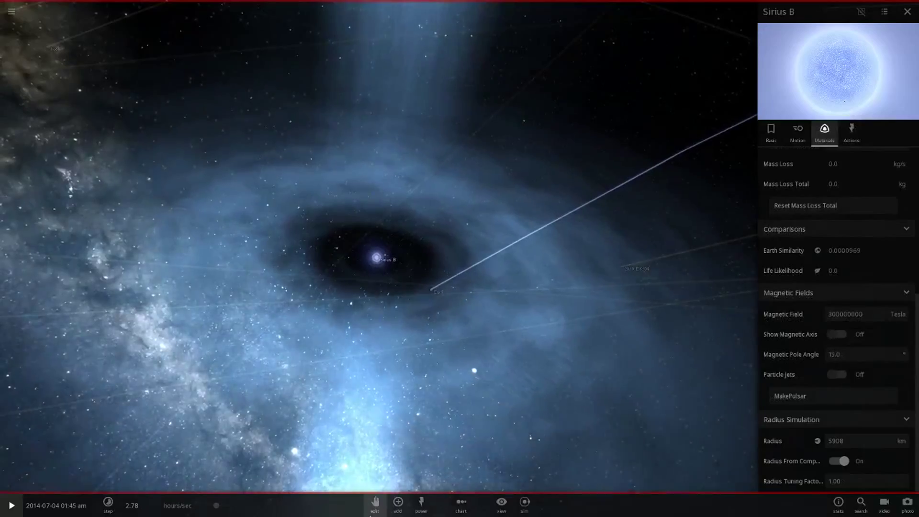
pyautogui.scroll(6, 398, 275)
pyautogui.scroll(8, 393, 268)
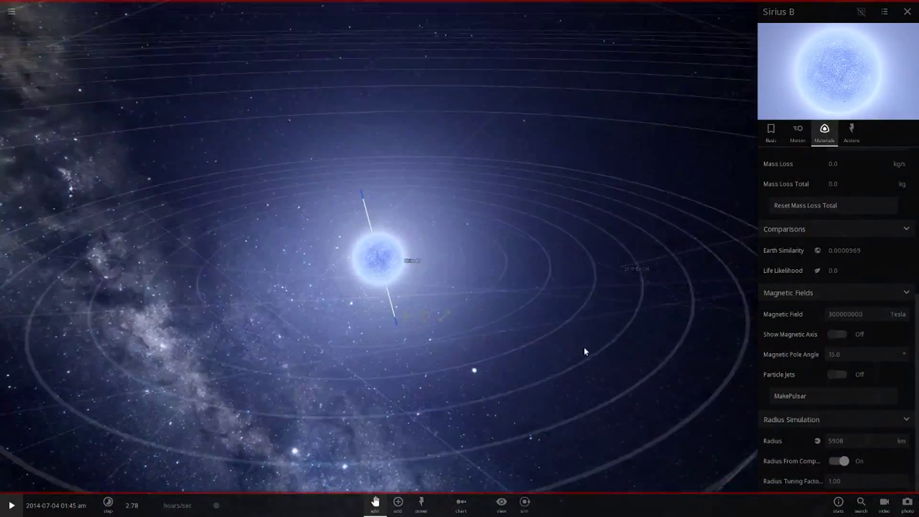
pyautogui.moveTo(584, 348); pyautogui.dragTo(618, 321)
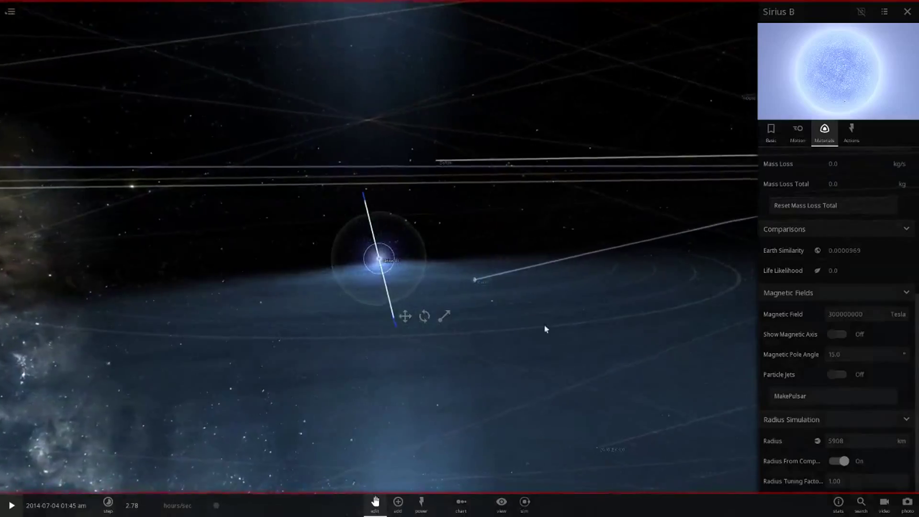
pyautogui.moveTo(546, 329); pyautogui.dragTo(412, 317)
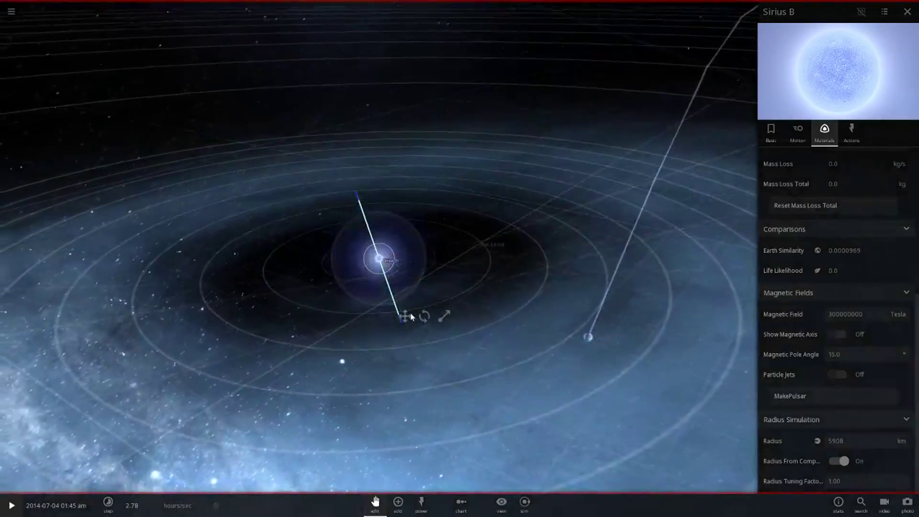
pyautogui.scroll(5, 407, 314)
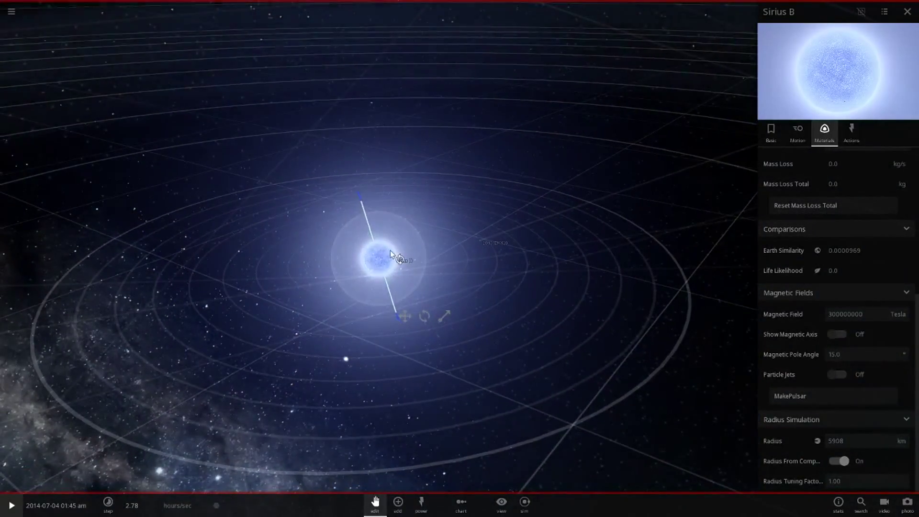
pyautogui.moveTo(390, 251); pyautogui.dragTo(656, 376)
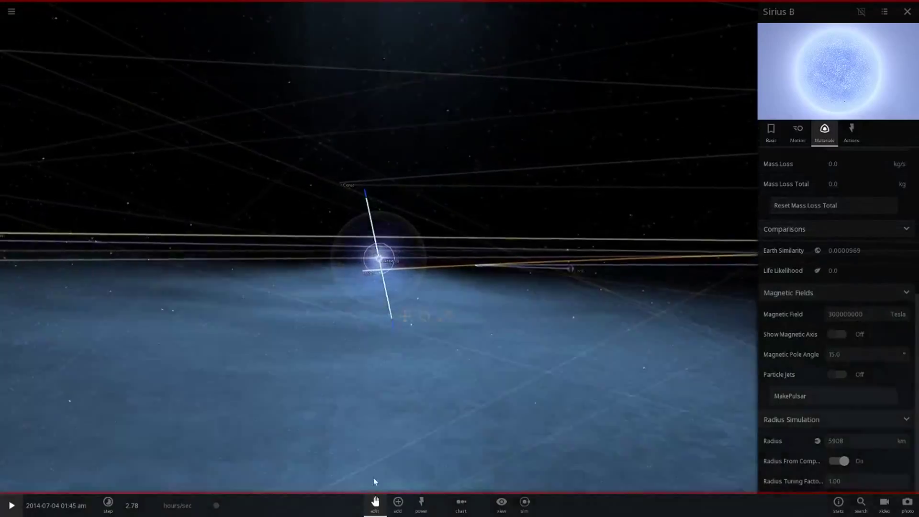
pyautogui.click(375, 504)
pyautogui.scroll(5, 549, 337)
pyautogui.scroll(-5, 522, 338)
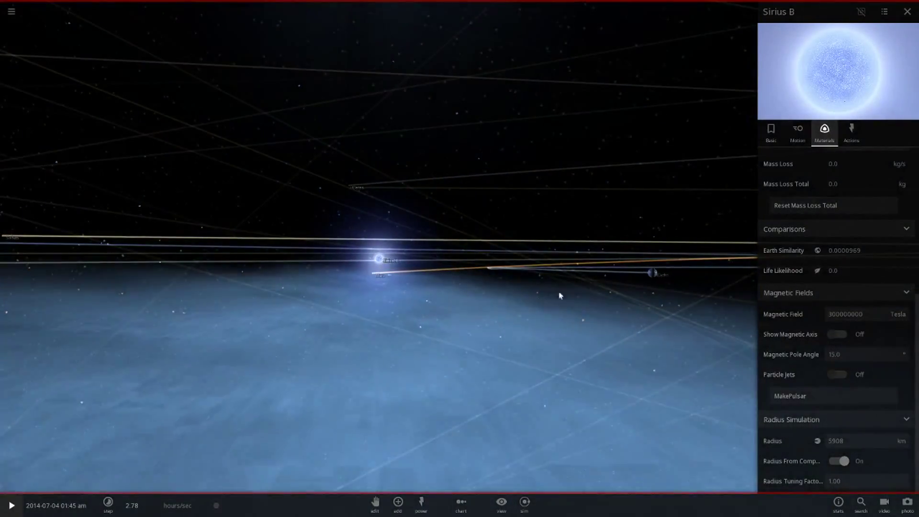
# Step: Focus on Earth again and examine its distance and position relative to Sirius B
pyautogui.doubleClick(643, 273)
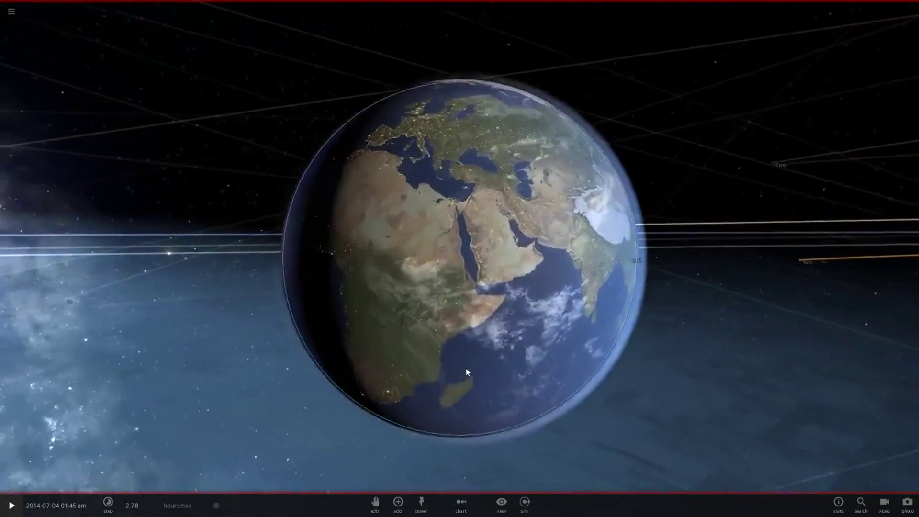
pyautogui.moveTo(466, 369); pyautogui.dragTo(455, 373)
pyautogui.scroll(-5, 633, 374)
pyautogui.moveTo(638, 374); pyautogui.dragTo(431, 417)
pyautogui.scroll(-10, 550, 174)
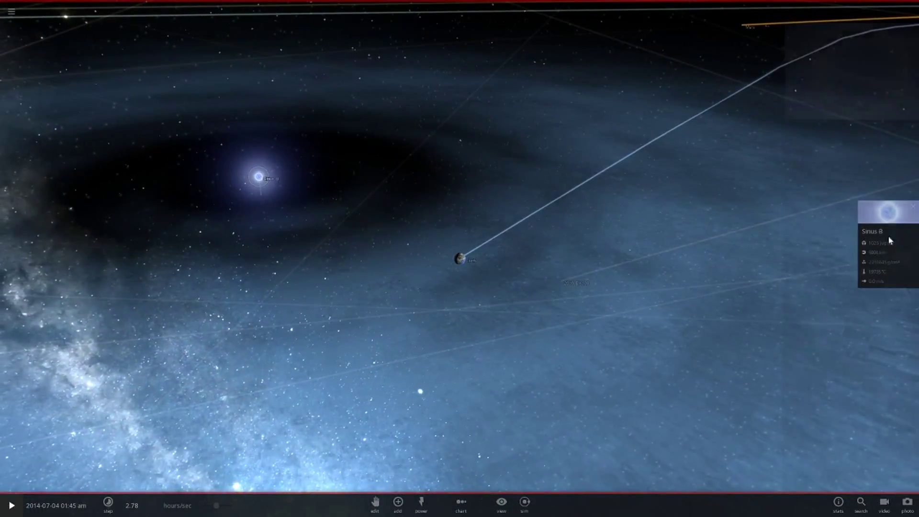
# Step: Open Sirius B's basic properties and switch its mass unit to sun
pyautogui.click(890, 240)
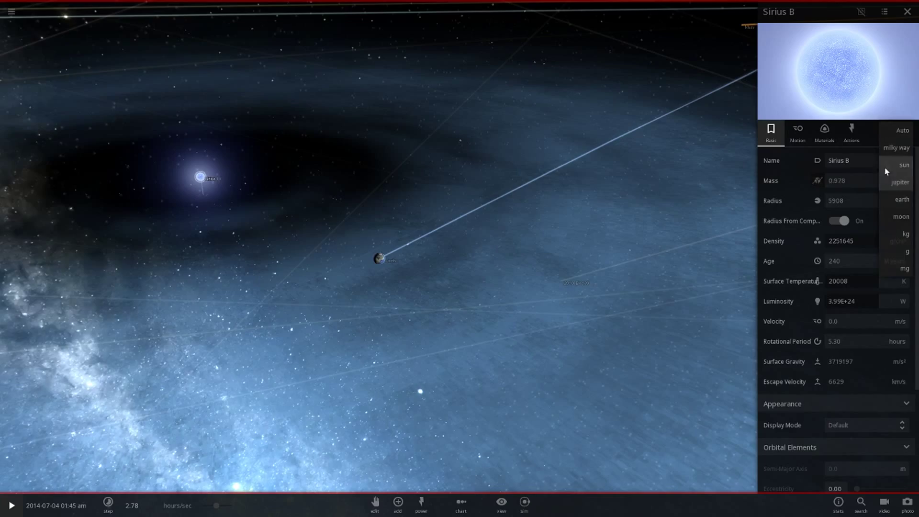
pyautogui.moveTo(438, 258); pyautogui.dragTo(576, 346)
pyautogui.moveTo(462, 337); pyautogui.dragTo(617, 252)
pyautogui.scroll(10, 547, 343)
pyautogui.scroll(-2, 547, 344)
pyautogui.scroll(-5, 606, 254)
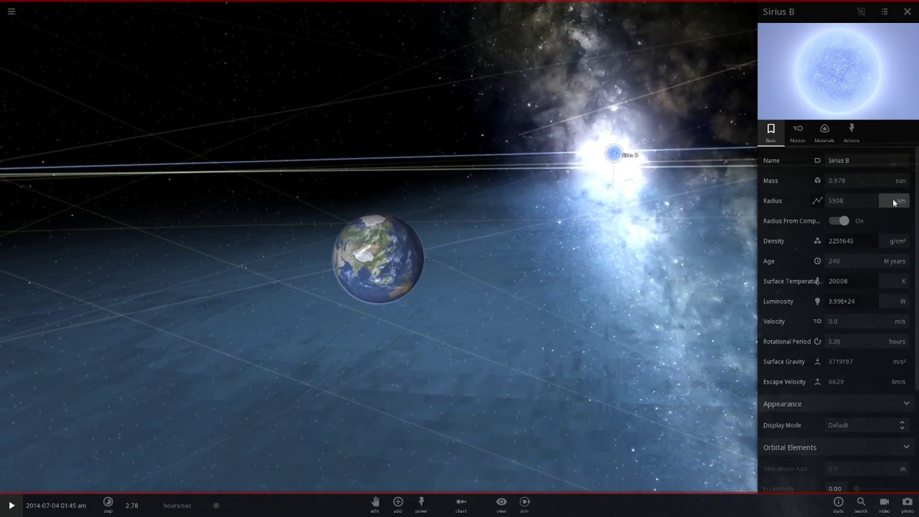
# Step: Slow the simulation to about 10 seconds per second, open Earth's properties and start the simulation
pyautogui.moveTo(409, 337); pyautogui.dragTo(623, 337)
pyautogui.scroll(8, 623, 337)
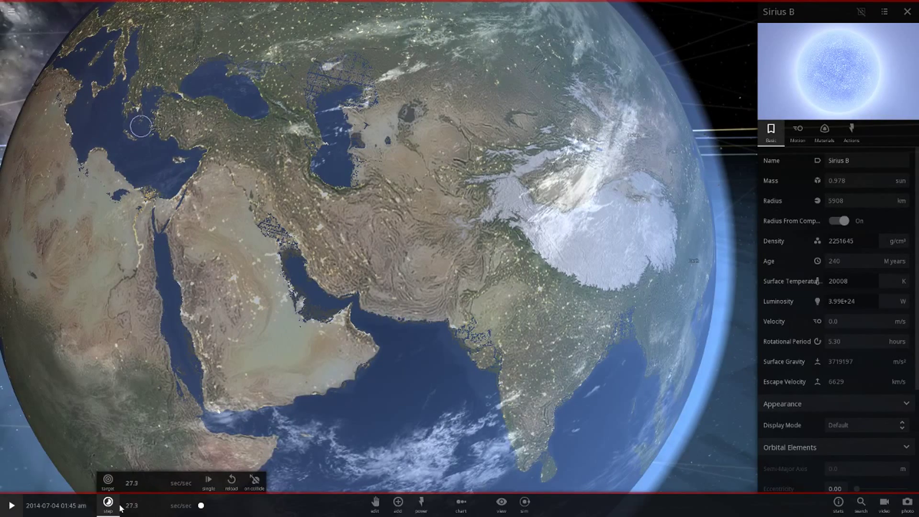
pyautogui.moveTo(120, 508); pyautogui.dragTo(122, 508)
pyautogui.scroll(-10, 294, 441)
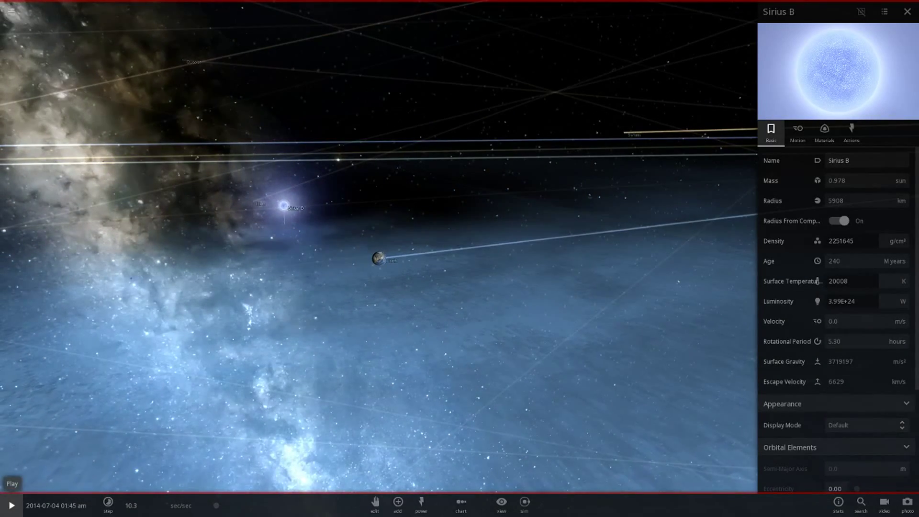
pyautogui.scroll(10, 402, 335)
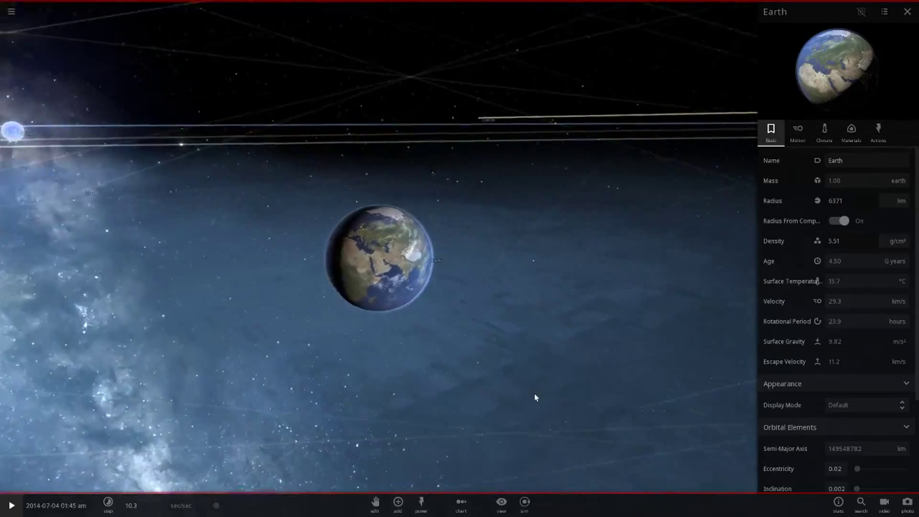
pyautogui.press('space')
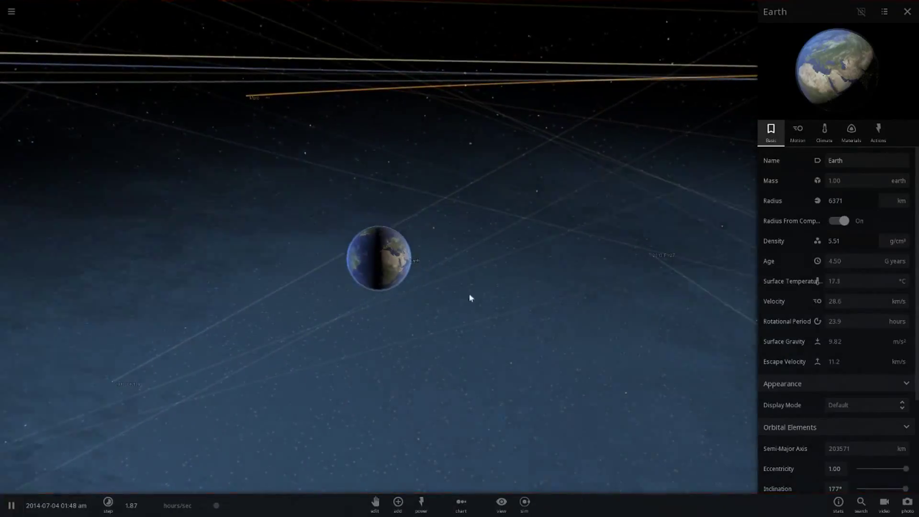
# Step: Watch Earth move near Sirius B from different angles while the simulation runs
pyautogui.moveTo(470, 295); pyautogui.dragTo(356, 292)
pyautogui.moveTo(554, 338); pyautogui.dragTo(544, 340)
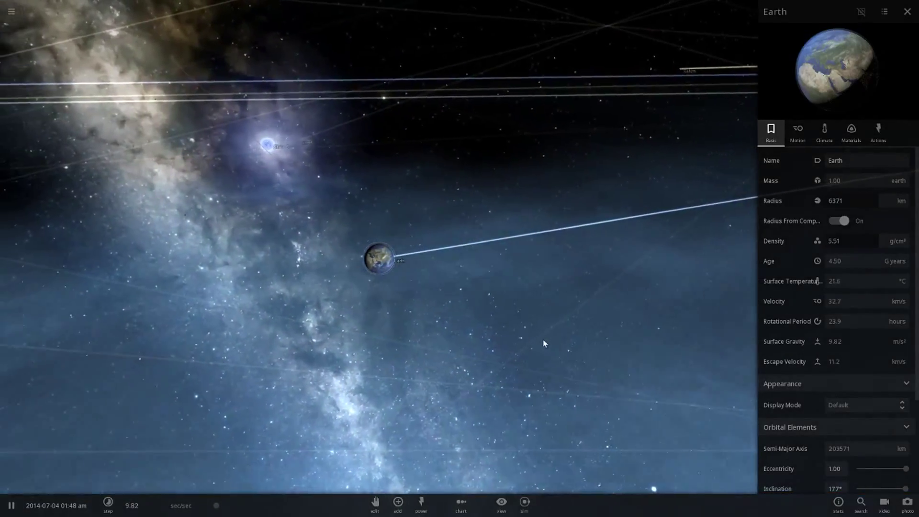
pyautogui.moveTo(464, 332); pyautogui.dragTo(608, 378)
pyautogui.scroll(-3, 609, 378)
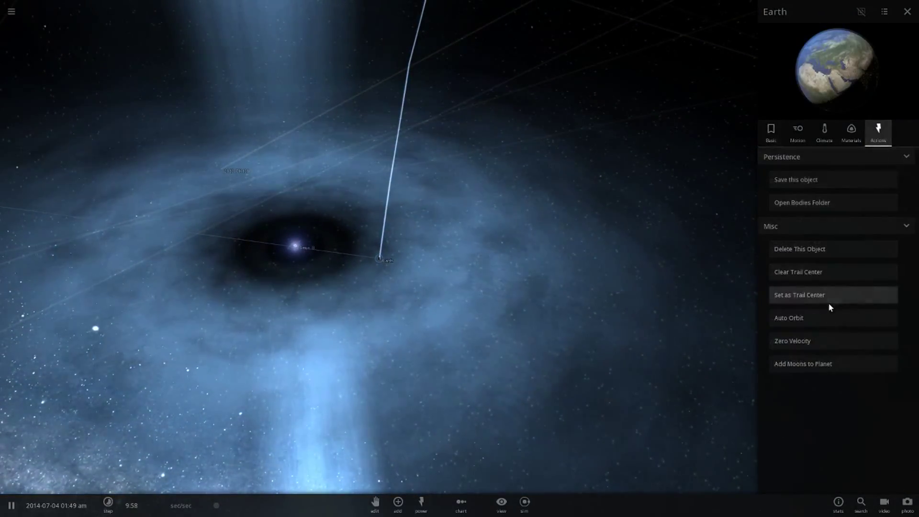
# Step: View Sirius B from just above Earth's surface
pyautogui.scroll(10, 519, 302)
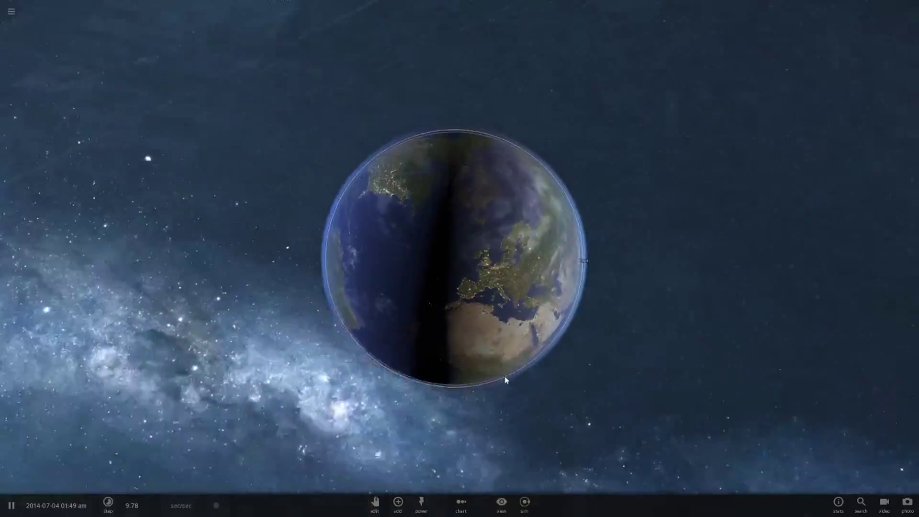
pyautogui.scroll(5, 474, 301)
pyautogui.moveTo(505, 377); pyautogui.dragTo(479, 316)
pyautogui.scroll(5, 477, 320)
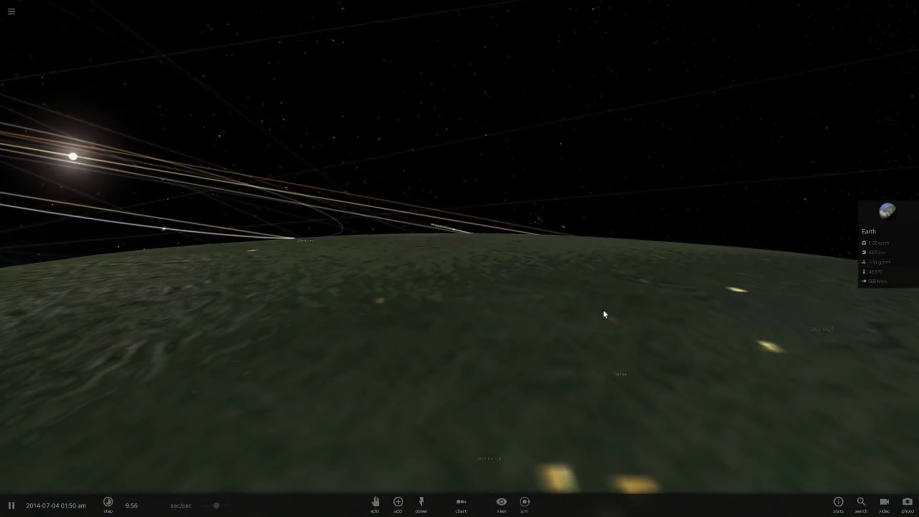
pyautogui.moveTo(215, 271); pyautogui.dragTo(577, 341)
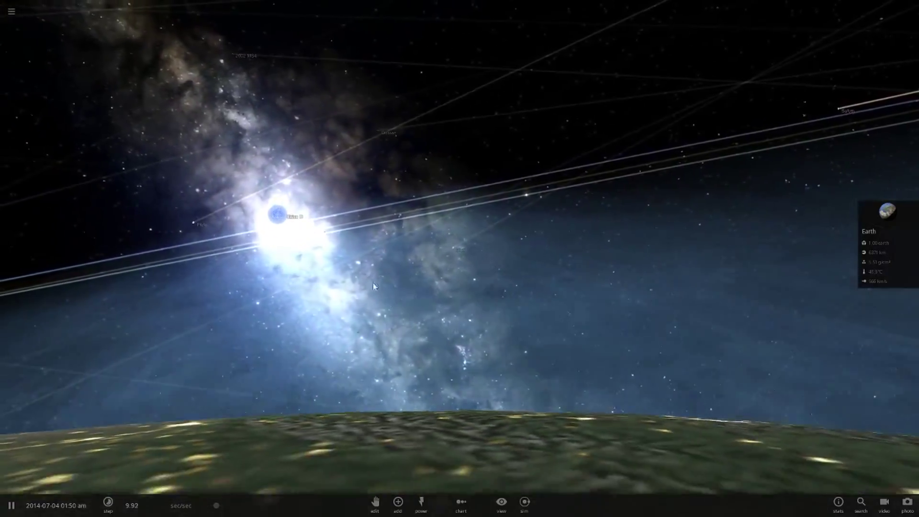
pyautogui.scroll(3, 478, 287)
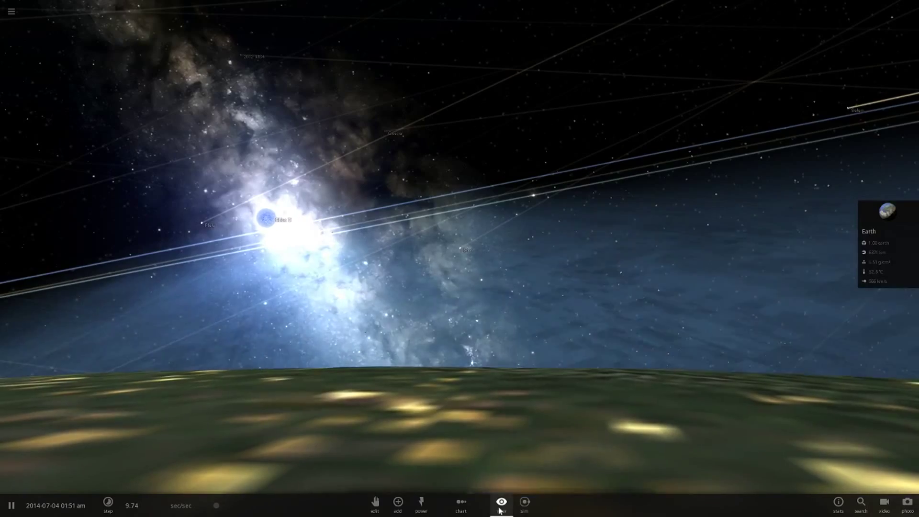
# Step: Hide the orbit lines and labels and watch Sirius B from Earth's surface while the simulation speeds up to about 2.7 minutes per second
pyautogui.click(405, 486)
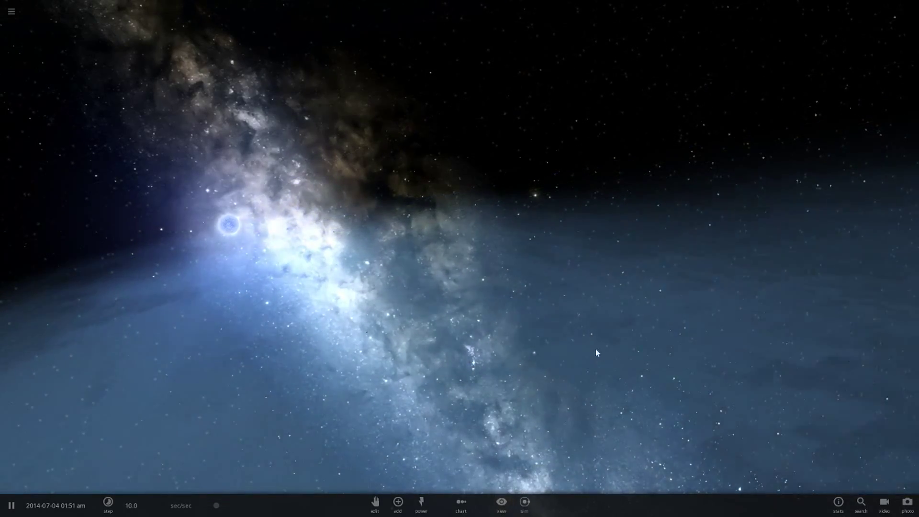
pyautogui.moveTo(596, 350); pyautogui.dragTo(556, 360)
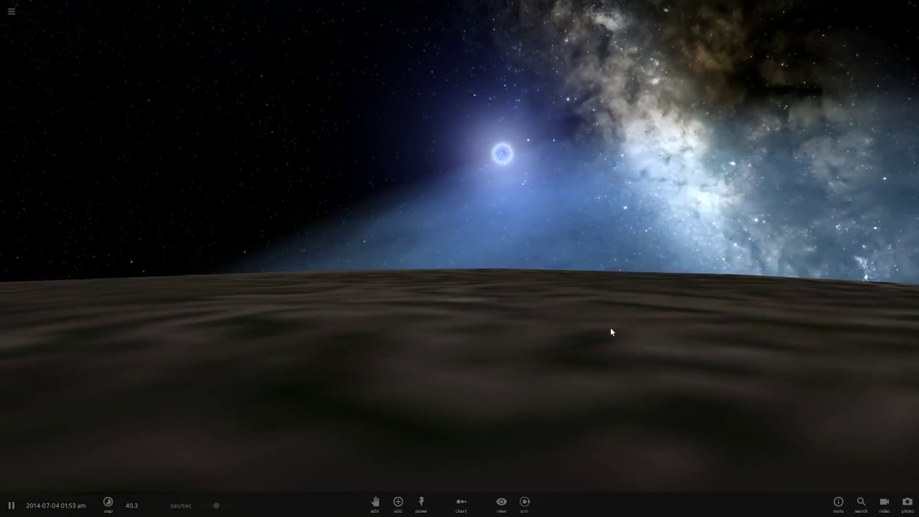
pyautogui.moveTo(618, 323); pyautogui.dragTo(459, 321)
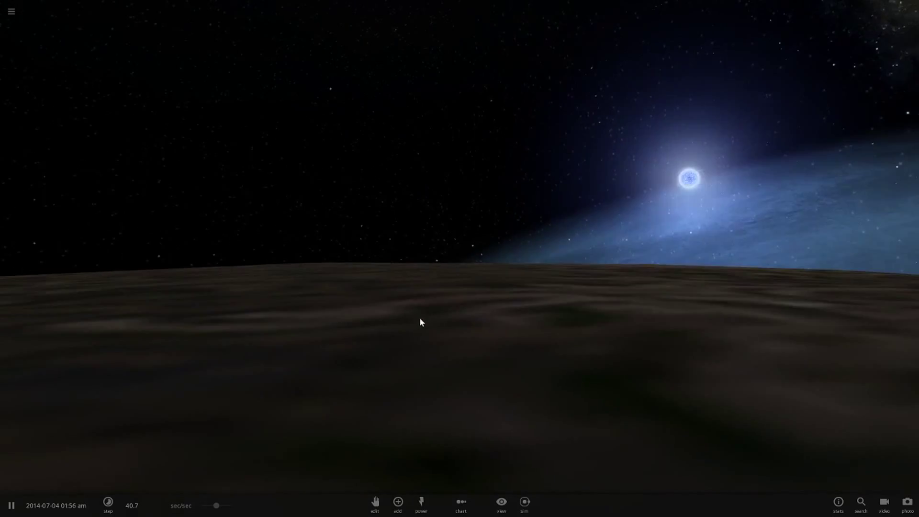
pyautogui.moveTo(430, 319); pyautogui.dragTo(538, 334)
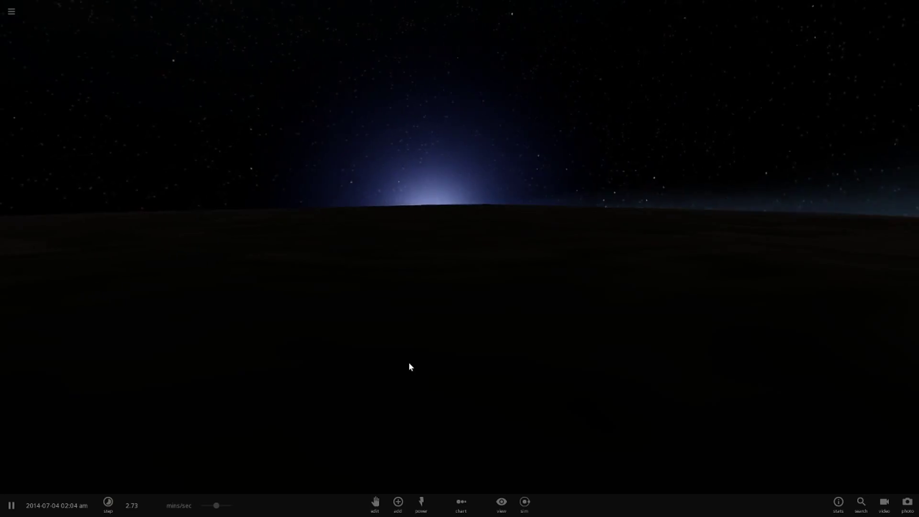
# Step: Examine the debris breaking away from Earth, from a wide view of Sirius B's disk down to close range
pyautogui.scroll(-10, 393, 363)
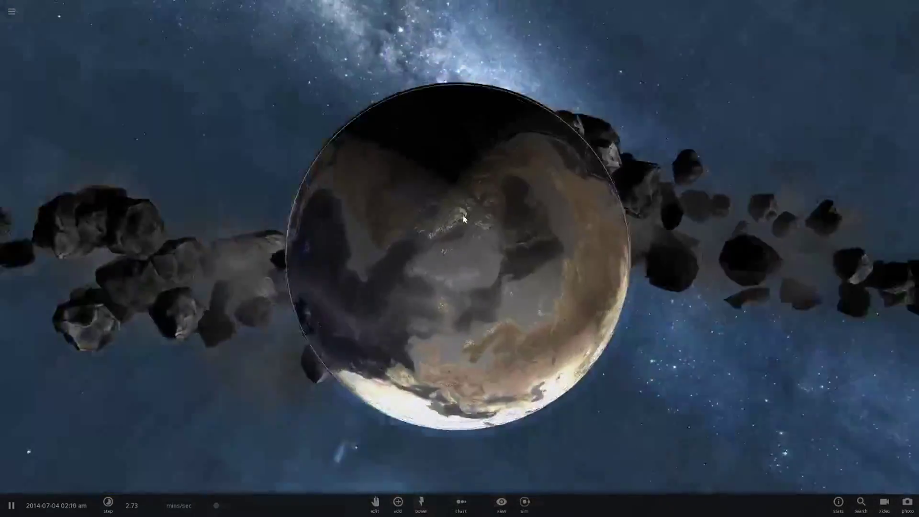
pyautogui.scroll(-10, 541, 201)
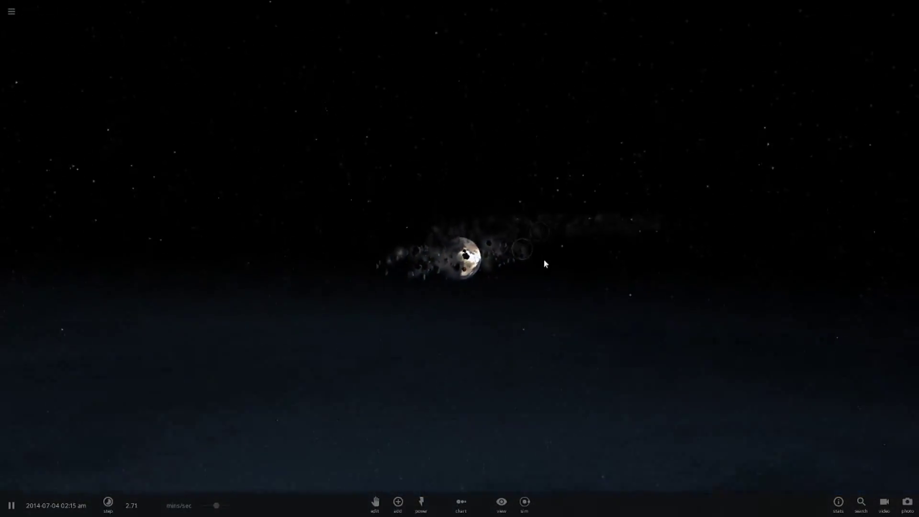
pyautogui.scroll(-10, 363, 293)
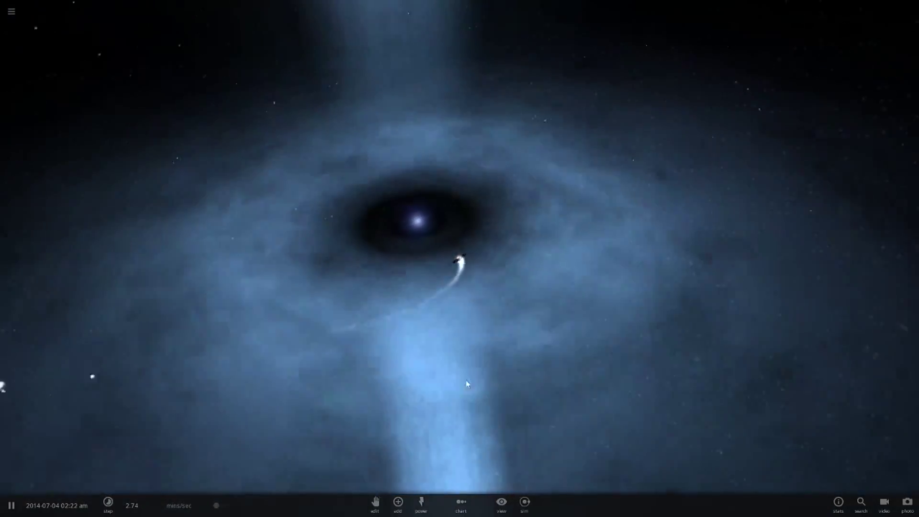
pyautogui.scroll(4, 508, 389)
pyautogui.moveTo(557, 393); pyautogui.dragTo(577, 390)
pyautogui.scroll(10, 449, 373)
pyautogui.scroll(-3, 591, 364)
pyautogui.scroll(-3, 576, 390)
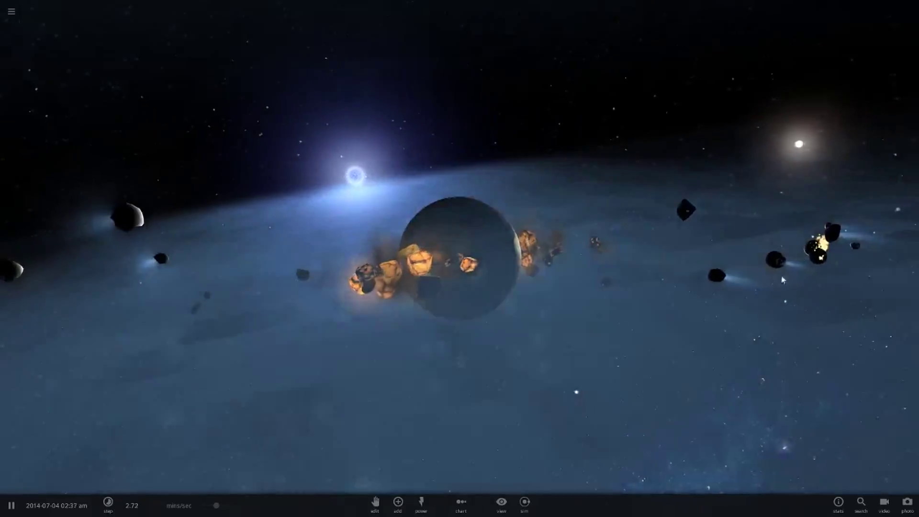
# Step: Inspect Earth's burning fragments from several sides and check Earth's basic properties
pyautogui.moveTo(592, 349); pyautogui.dragTo(790, 356)
pyautogui.scroll(6, 753, 355)
pyautogui.moveTo(564, 346); pyautogui.dragTo(757, 355)
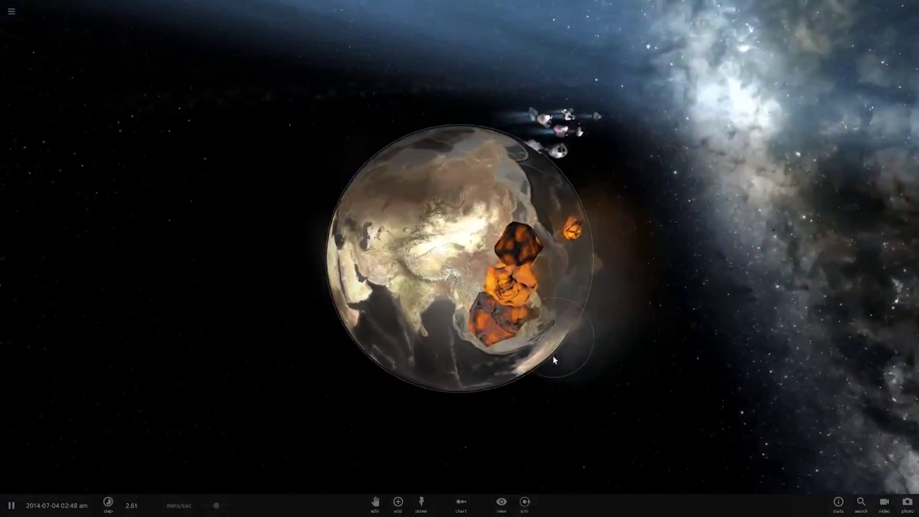
pyautogui.click(496, 183)
pyautogui.scroll(-5, 523, 274)
pyautogui.moveTo(523, 274); pyautogui.dragTo(568, 274)
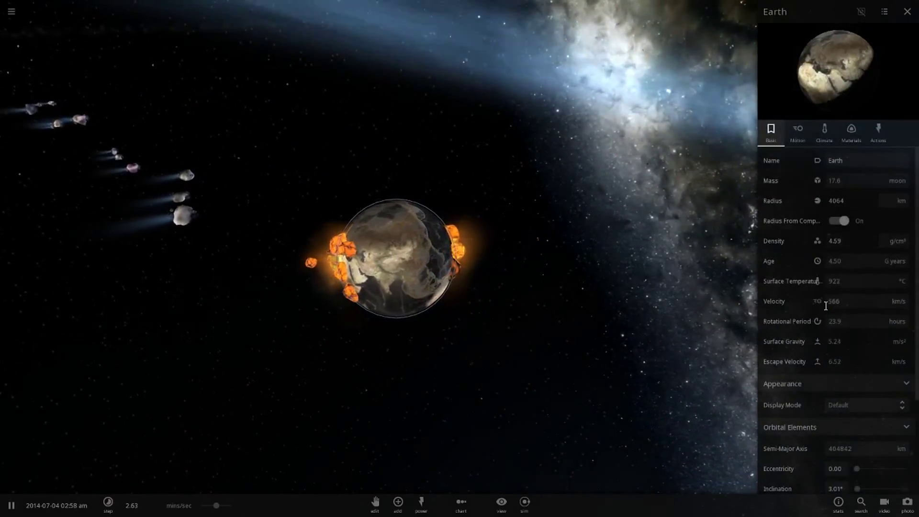
pyautogui.scroll(-6, 513, 374)
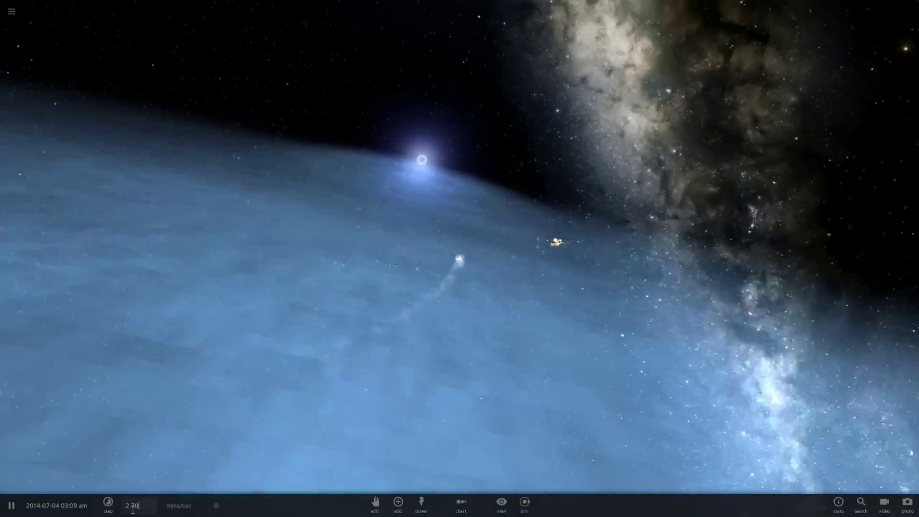
# Step: Select Sirius B and view it behind the disintegrating Earth
pyautogui.click(135, 507)
pyautogui.moveTo(389, 426); pyautogui.dragTo(483, 385)
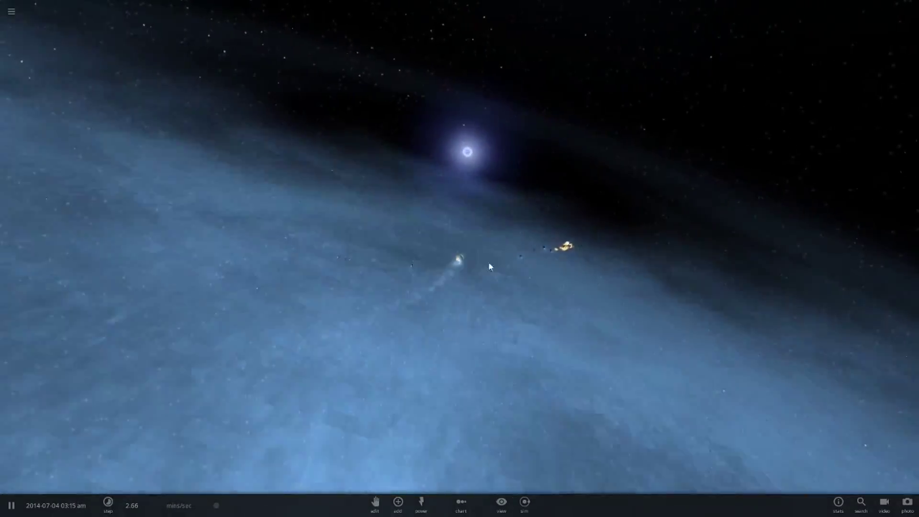
pyautogui.scroll(5, 488, 262)
pyautogui.click(498, 88)
pyautogui.click(499, 88)
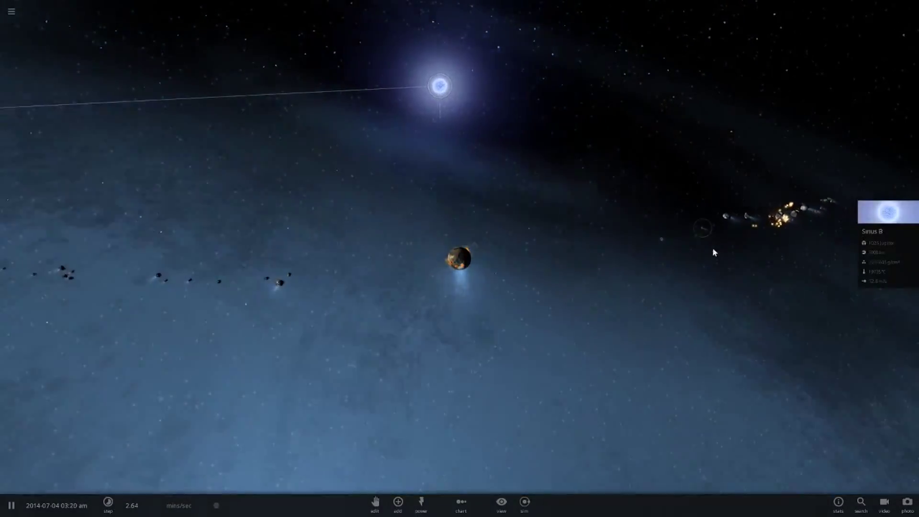
pyautogui.scroll(5, 573, 395)
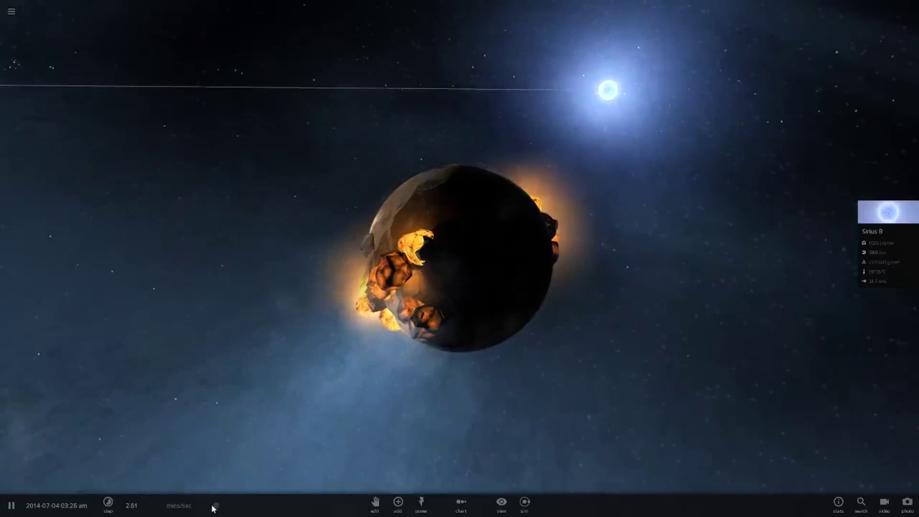
# Step: Speed the simulation up to about 12 and further to about 48 minutes per second while observing Earth from near and far
pyautogui.moveTo(216, 506); pyautogui.dragTo(303, 508)
pyautogui.scroll(-10, 402, 403)
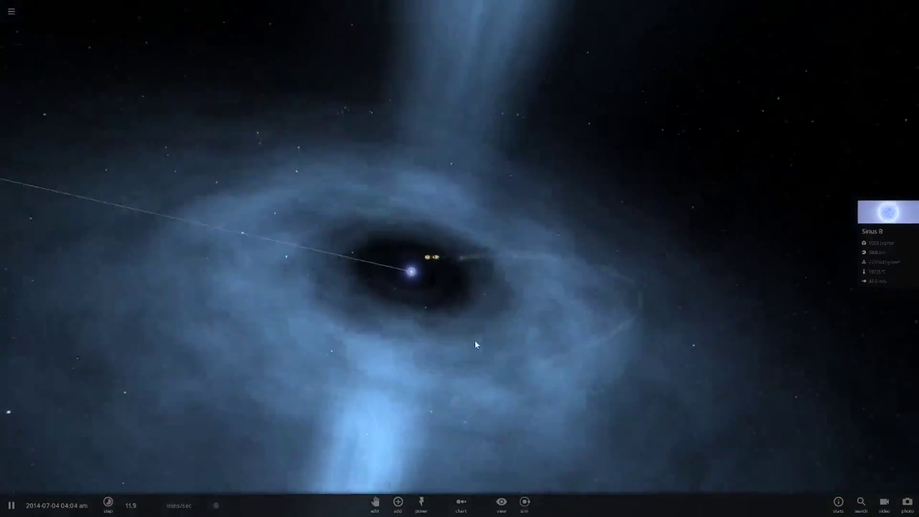
pyautogui.scroll(10, 475, 341)
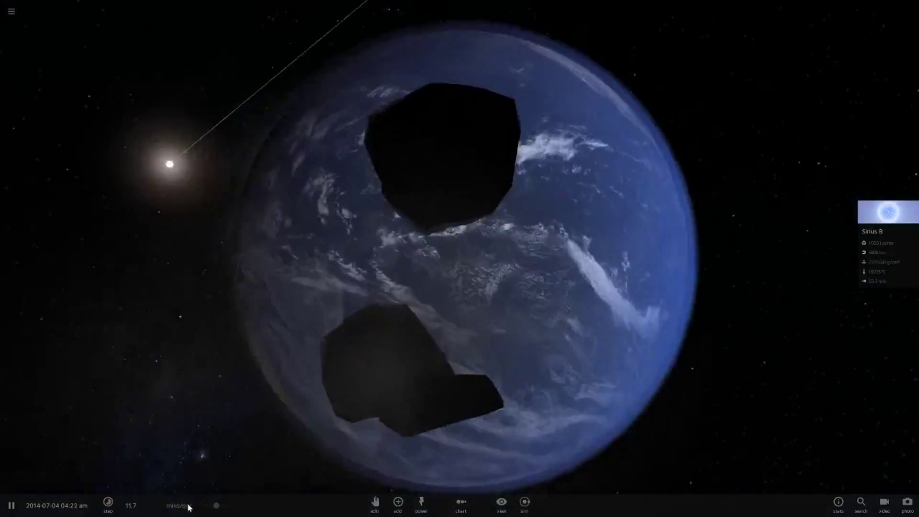
pyautogui.moveTo(216, 506); pyautogui.dragTo(297, 504)
pyautogui.scroll(-10, 421, 434)
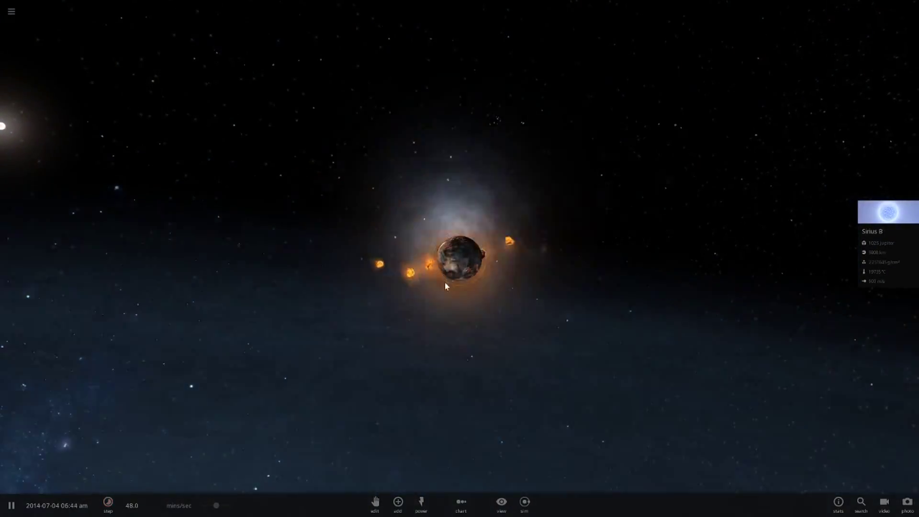
pyautogui.scroll(10, 446, 285)
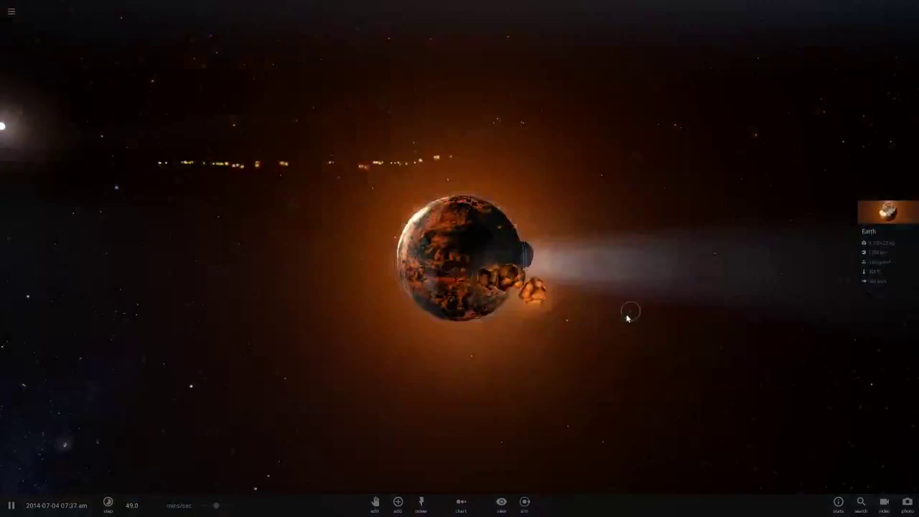
pyautogui.scroll(-5, 656, 287)
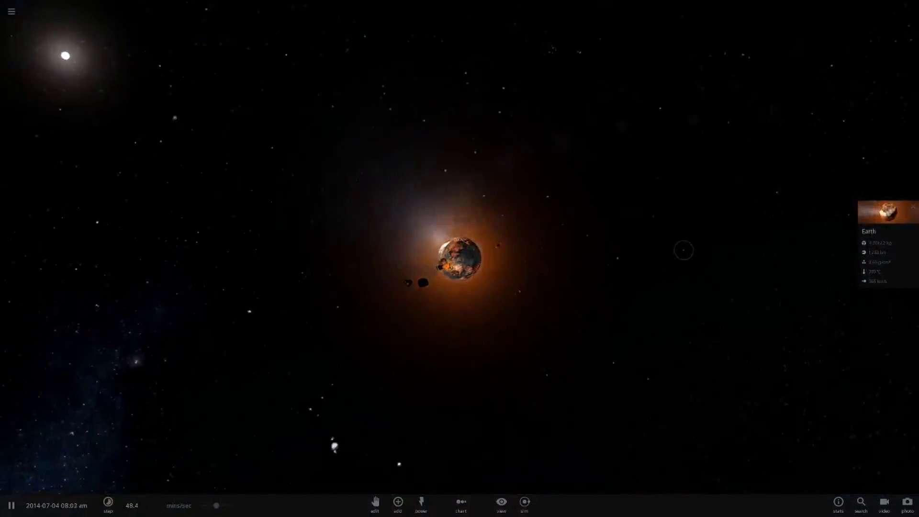
# Step: Open Earth's properties, let the simulation run and try to set Earth's surface temperature to 0 °C
pyautogui.click(894, 230)
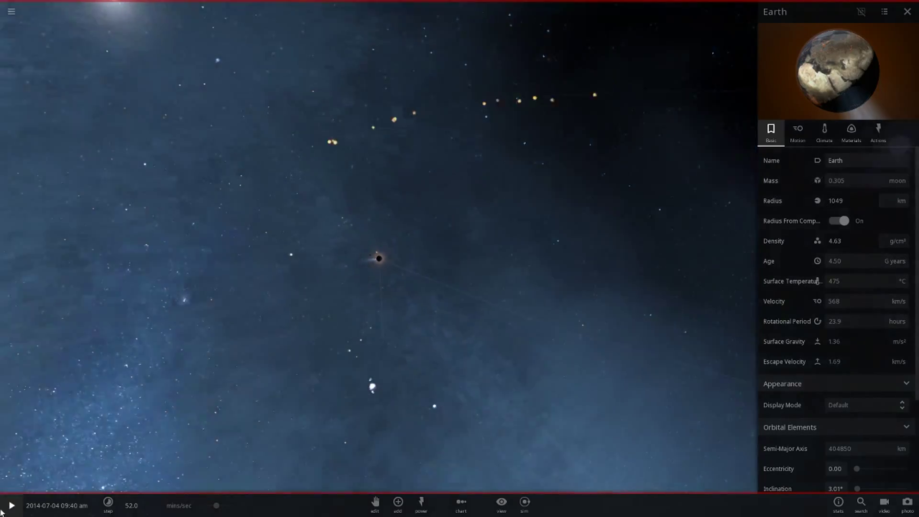
pyautogui.click(9, 508)
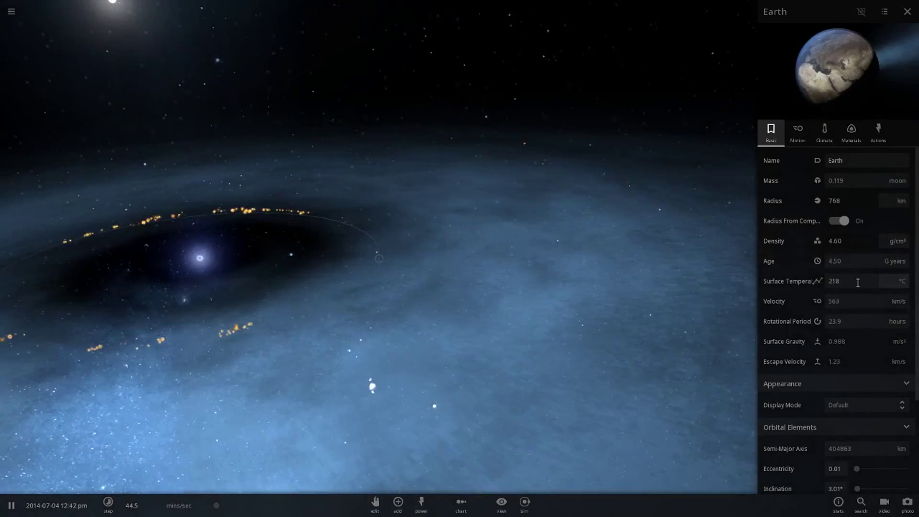
pyautogui.click(857, 283)
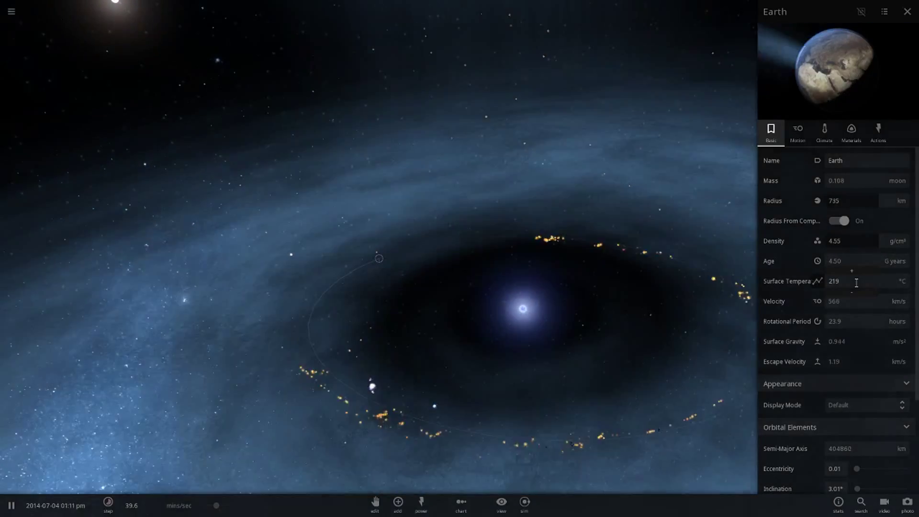
pyautogui.write('0')
pyautogui.press('Return')
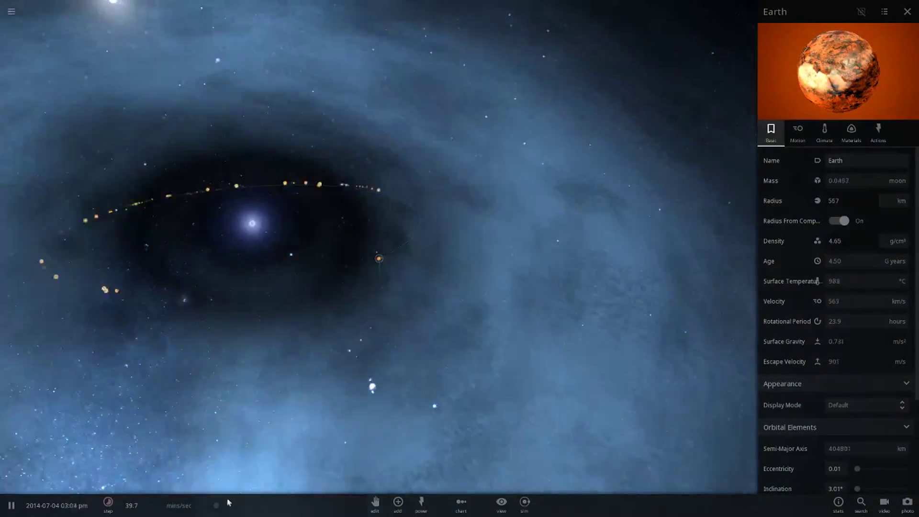
# Step: Run the simulation at about 2 hours per second, slow it to about 49 minutes per second and examine Earth's molten remains
pyautogui.moveTo(217, 506); pyautogui.dragTo(253, 505)
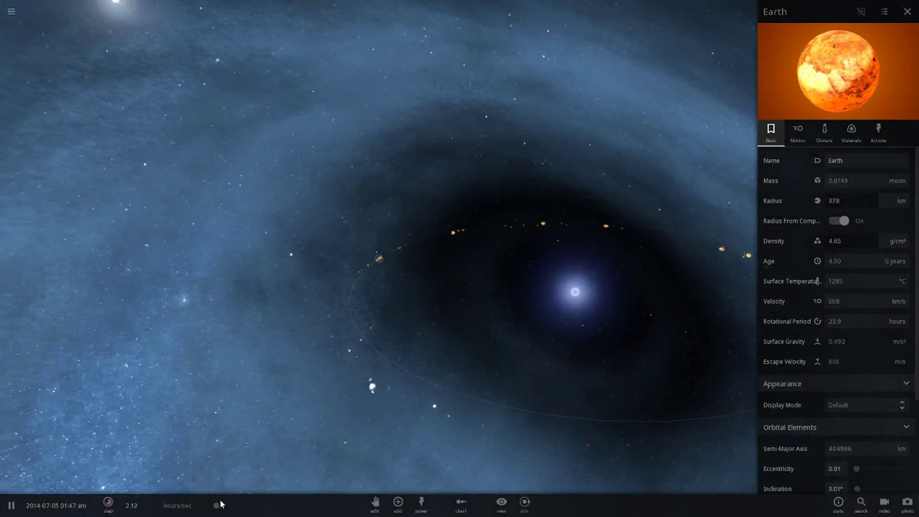
pyautogui.moveTo(217, 505); pyautogui.dragTo(196, 502)
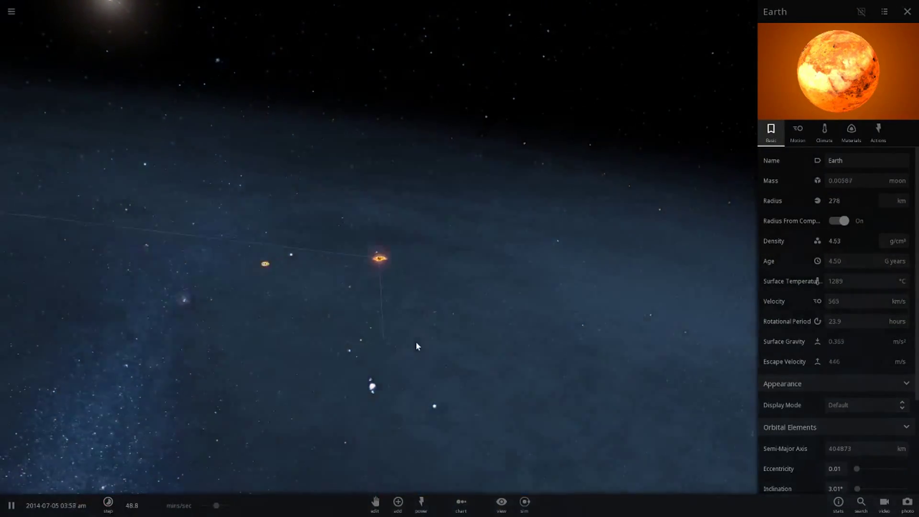
pyautogui.moveTo(431, 335); pyautogui.dragTo(256, 348)
pyautogui.scroll(5, 306, 346)
pyautogui.scroll(4, 431, 345)
pyautogui.moveTo(593, 357); pyautogui.dragTo(382, 268)
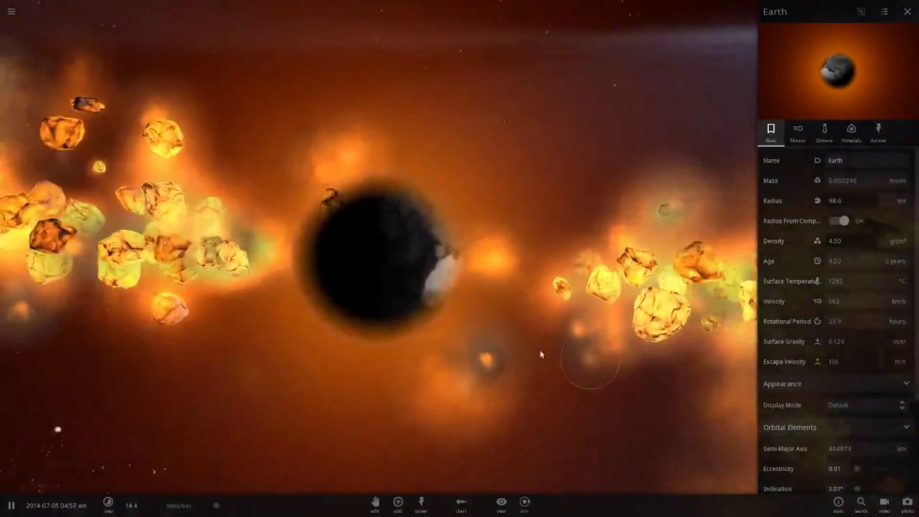
pyautogui.scroll(-10, 381, 266)
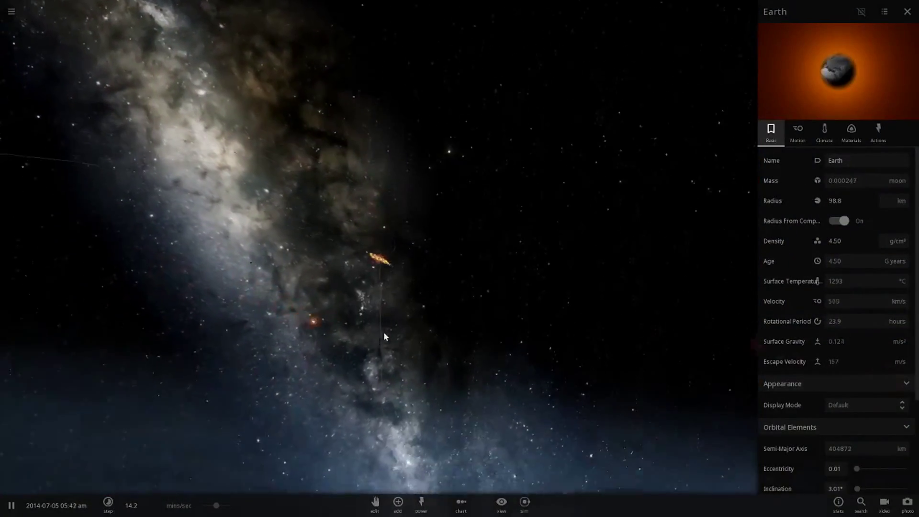
# Step: Close Earth's properties and view Sirius B with its disk, jets and the Sun from increasing distance
pyautogui.moveTo(385, 336); pyautogui.dragTo(594, 391)
pyautogui.click(593, 391)
pyautogui.scroll(-6, 594, 391)
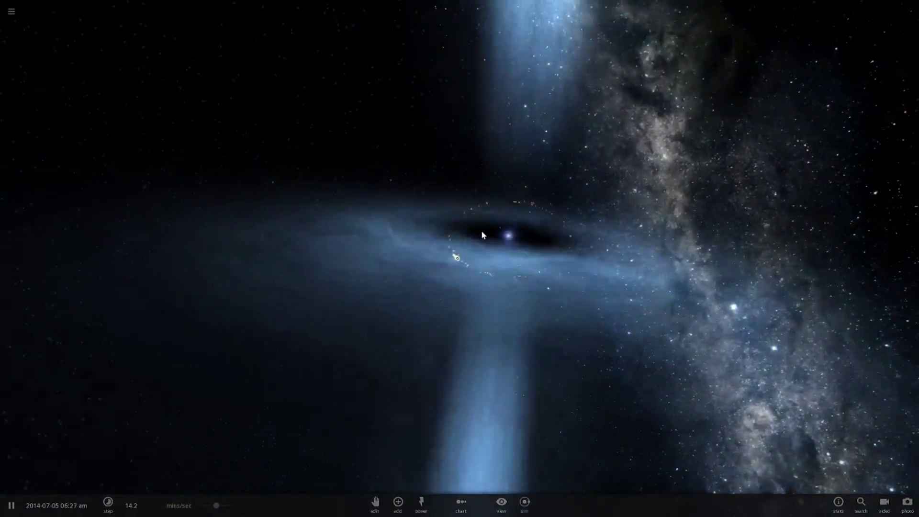
pyautogui.moveTo(584, 356); pyautogui.dragTo(395, 386)
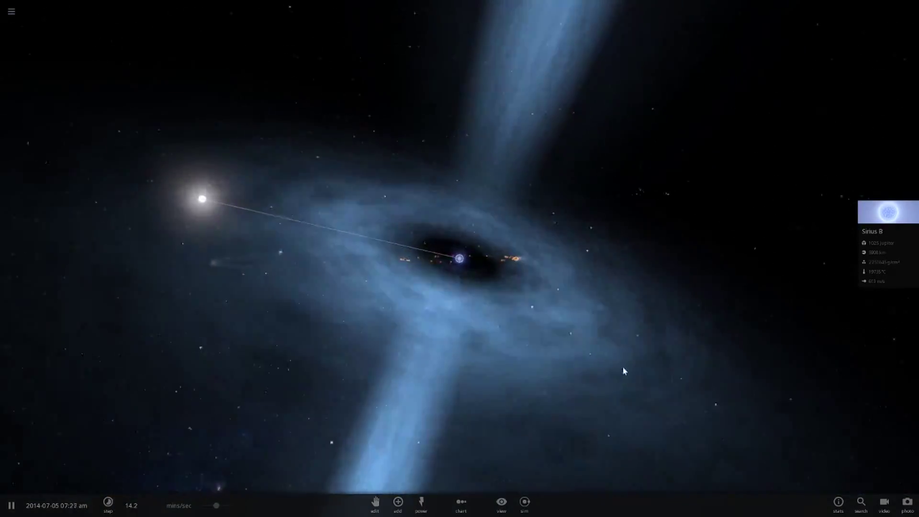
pyautogui.scroll(-10, 623, 371)
pyautogui.moveTo(619, 369); pyautogui.dragTo(702, 426)
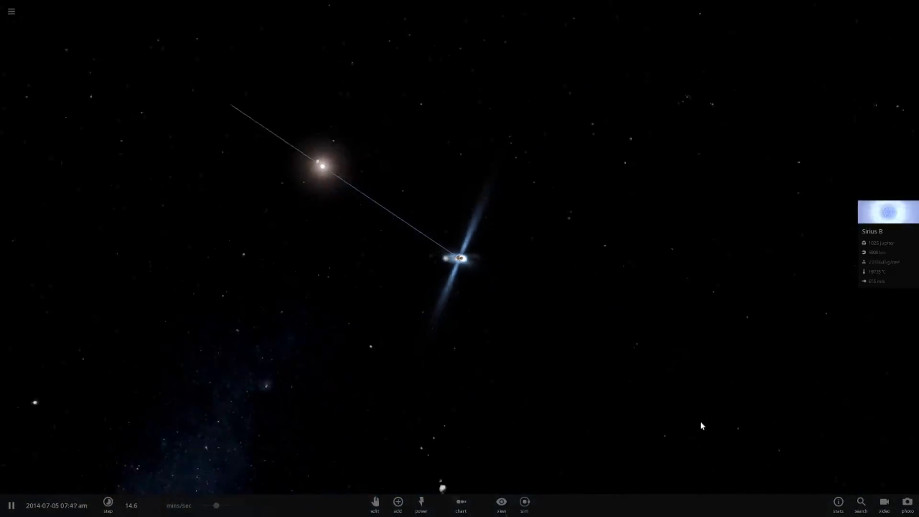
# Step: Show the orbit lines and speed the simulation up to about 1.16 hours per second
pyautogui.click(501, 504)
pyautogui.click(435, 478)
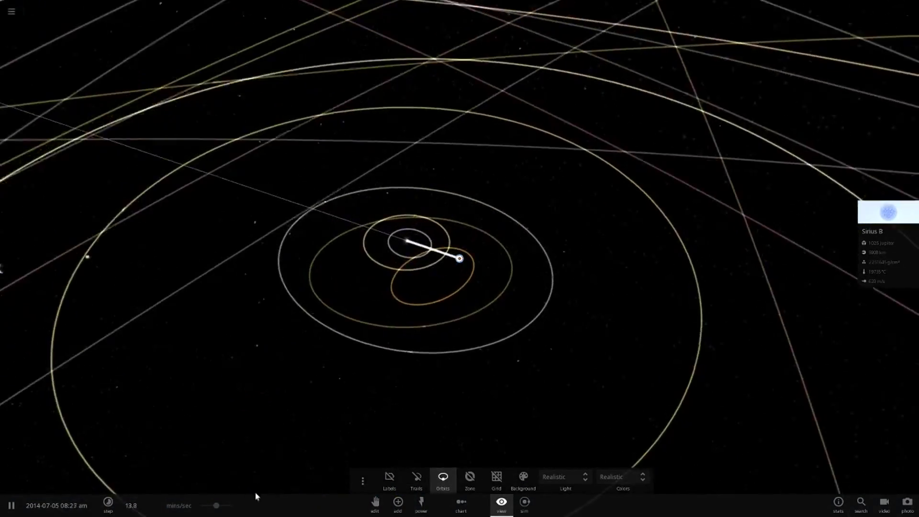
pyautogui.moveTo(216, 506); pyautogui.dragTo(528, 511)
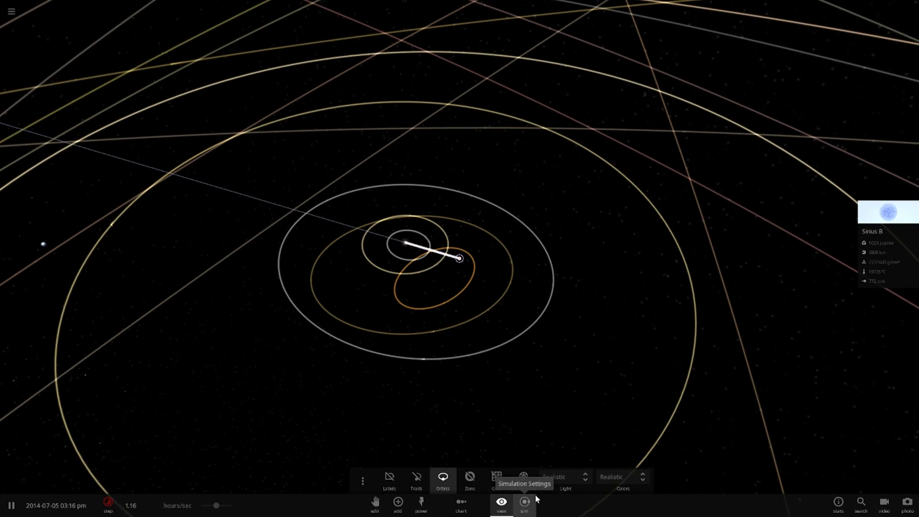
# Step: Look through the list of simulation objects and select one of the fragments near Sirius B
pyautogui.scroll(-5, 495, 336)
pyautogui.scroll(-1, 488, 302)
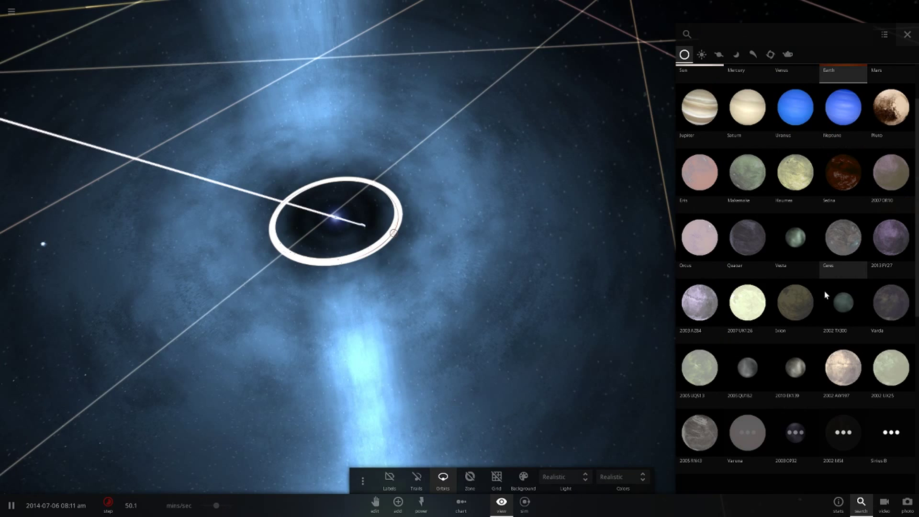
pyautogui.scroll(-3, 829, 293)
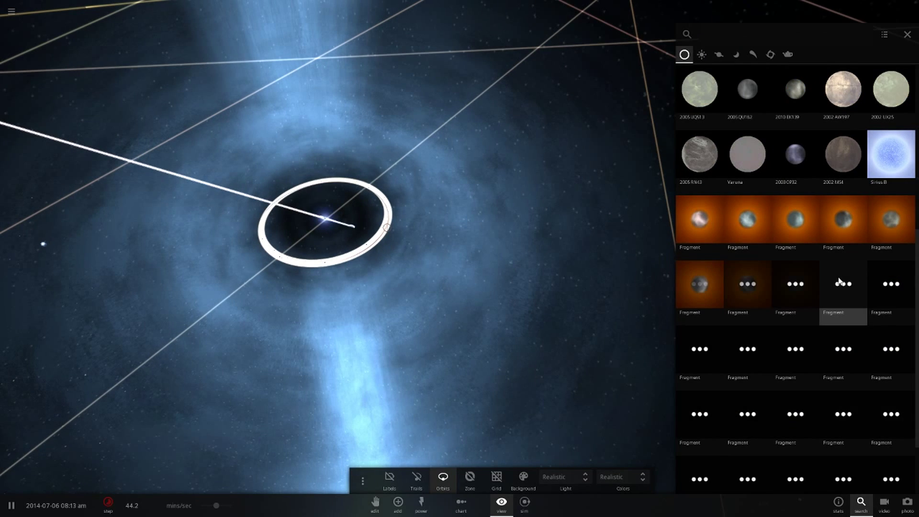
pyautogui.click(840, 282)
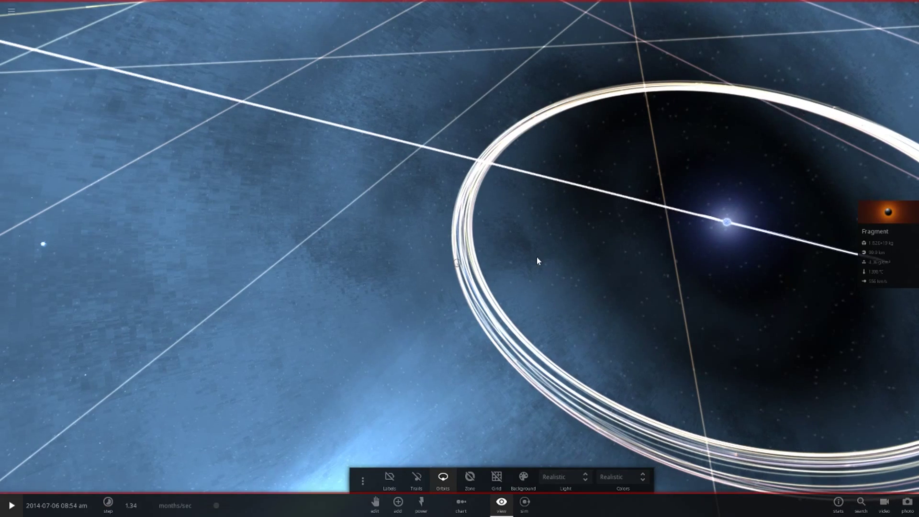
# Step: Focus on Sirius B, resume the simulation and hide the orbit lines
pyautogui.doubleClick(732, 218)
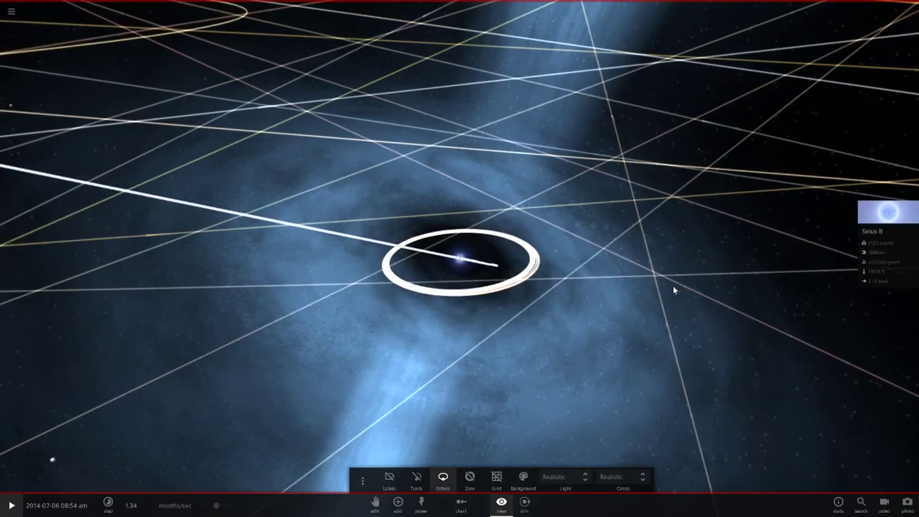
pyautogui.scroll(-10, 689, 335)
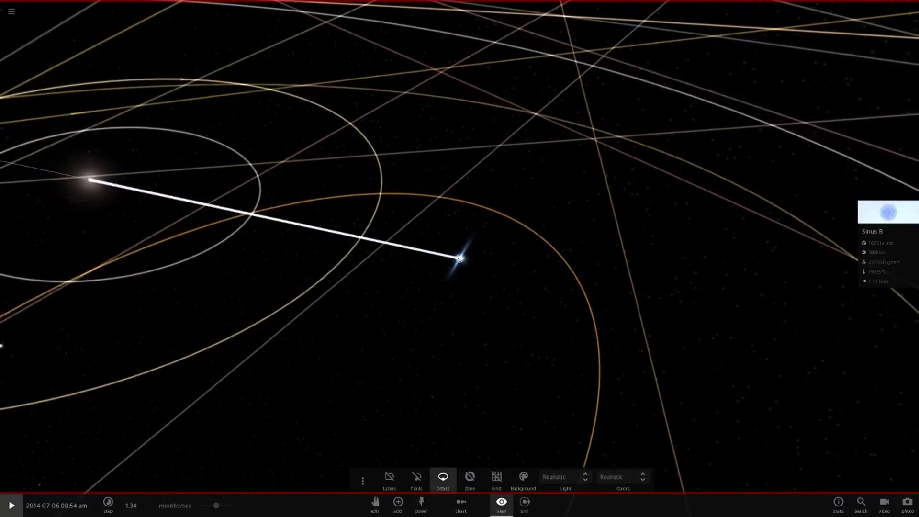
pyautogui.press('space')
pyautogui.moveTo(448, 265); pyautogui.dragTo(588, 354)
pyautogui.scroll(-4, 588, 354)
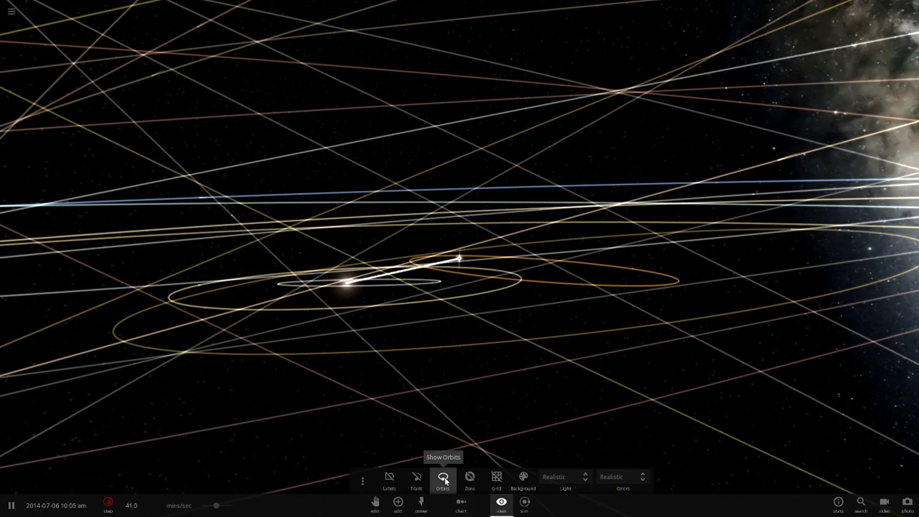
pyautogui.click(443, 477)
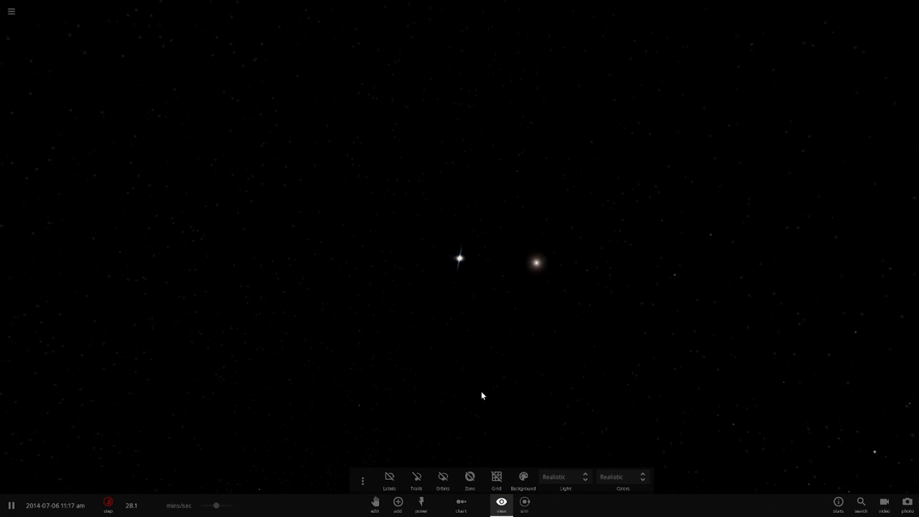
pyautogui.moveTo(482, 392); pyautogui.dragTo(607, 407)
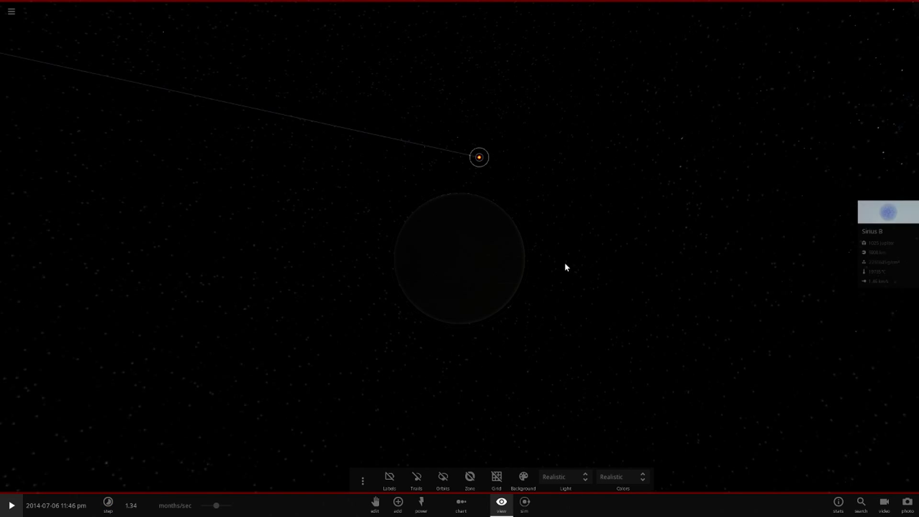
# Step: Examine the surface of 2002 AW197 and look at the Sun and Sirius B from its horizon
pyautogui.moveTo(536, 248); pyautogui.dragTo(502, 346)
pyautogui.scroll(10, 502, 345)
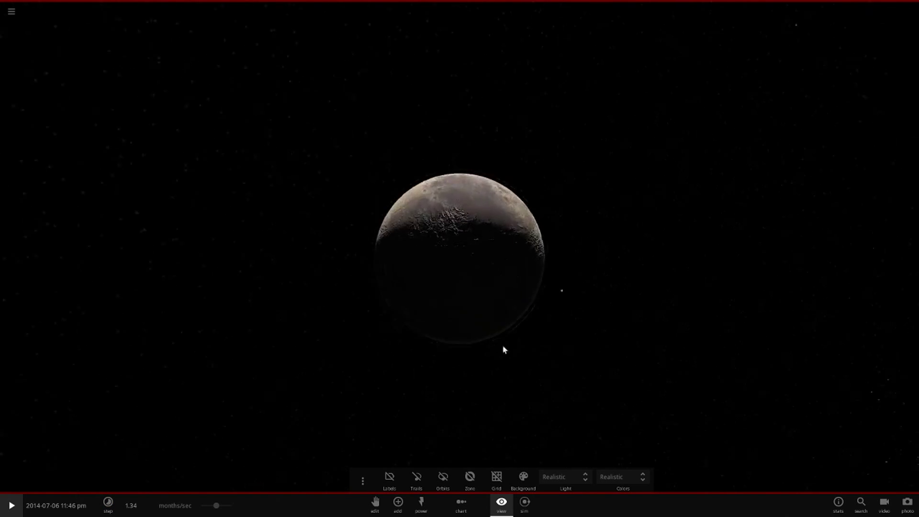
pyautogui.scroll(5, 457, 257)
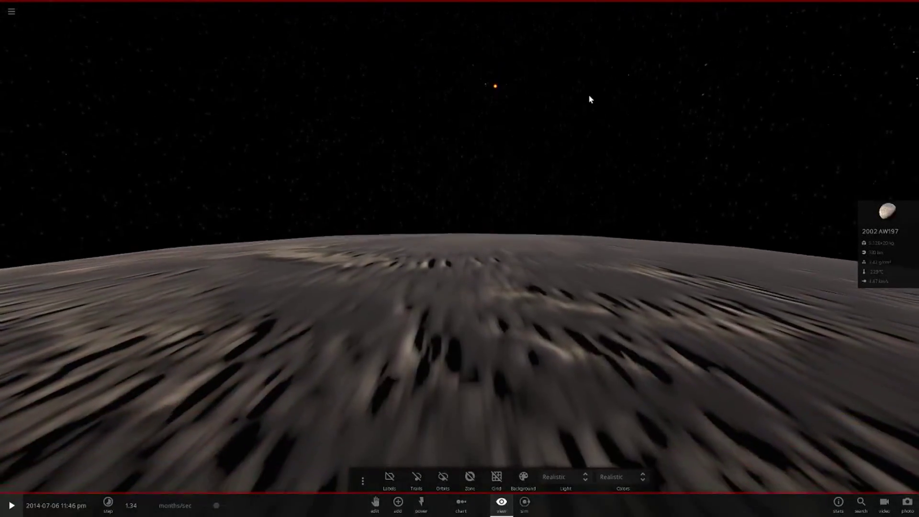
pyautogui.click(495, 94)
pyautogui.moveTo(520, 120); pyautogui.dragTo(521, 150)
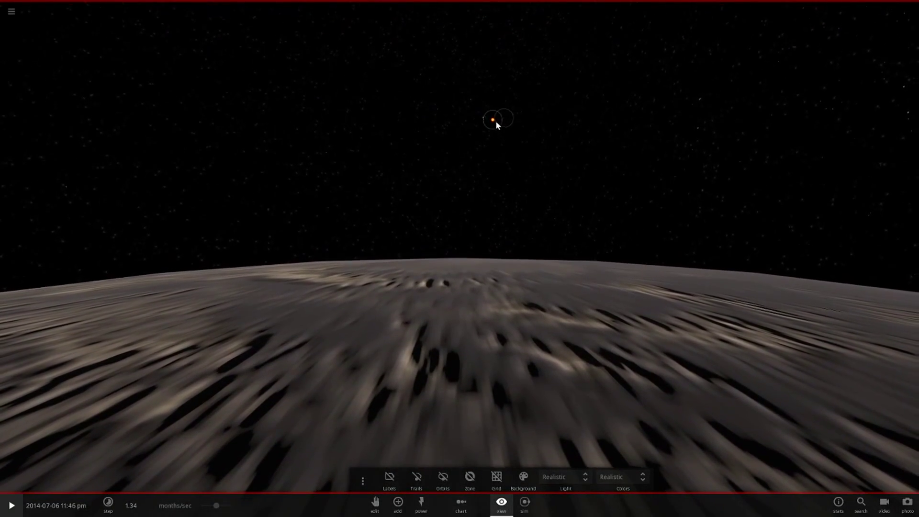
pyautogui.click(482, 119)
pyautogui.click(491, 128)
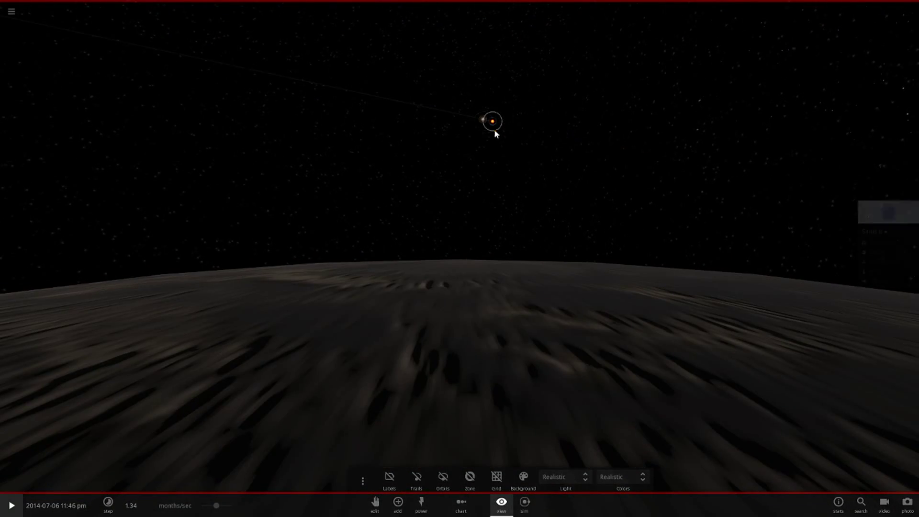
# Step: Focus on Sirius B and delete the groups of Earth fragments orbiting around it
pyautogui.doubleClick(493, 122)
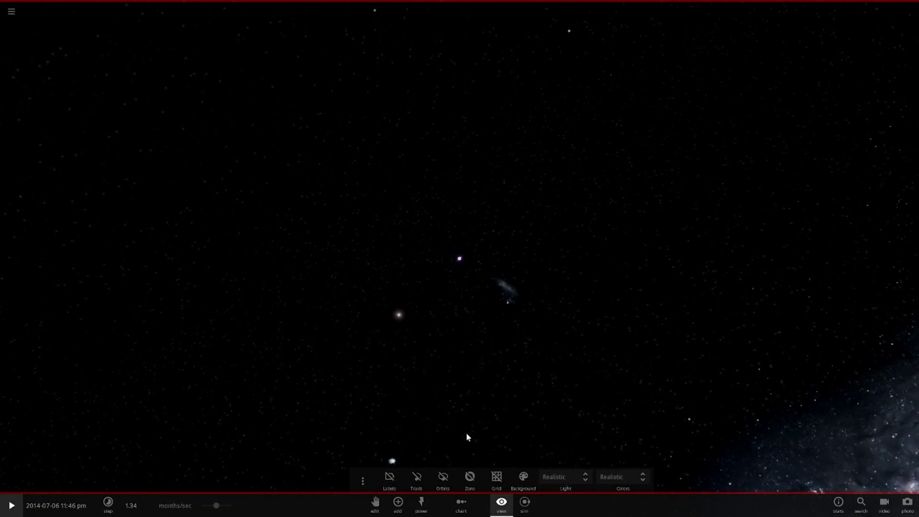
pyautogui.scroll(5, 467, 443)
pyautogui.moveTo(467, 443); pyautogui.dragTo(519, 307)
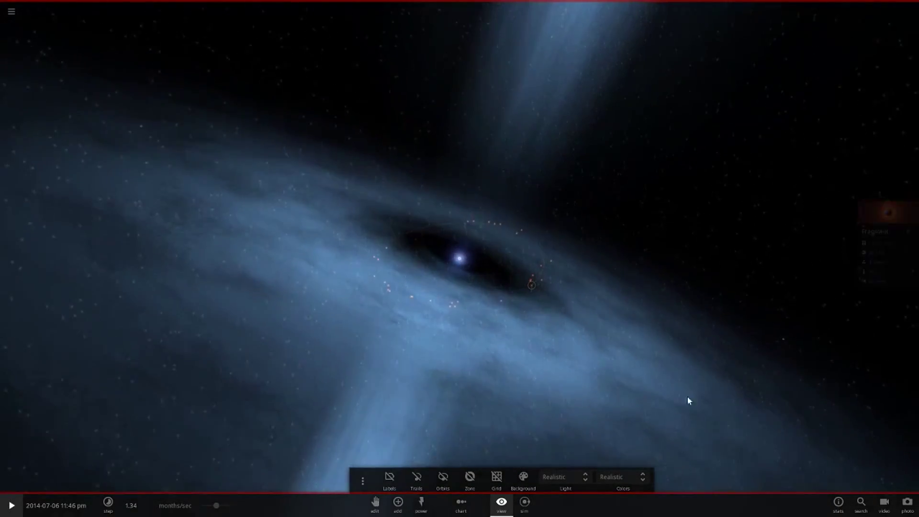
pyautogui.moveTo(698, 400); pyautogui.dragTo(497, 182)
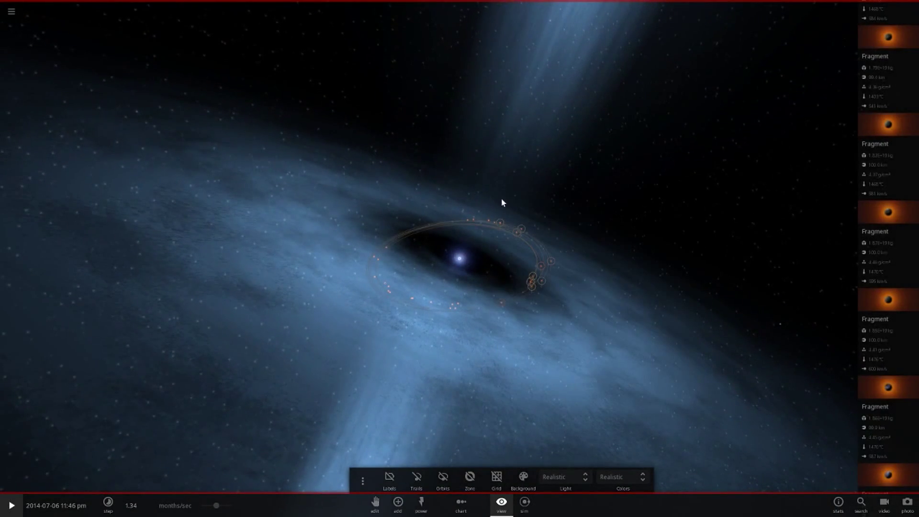
pyautogui.press('Delete')
pyautogui.moveTo(502, 326); pyautogui.dragTo(475, 339)
pyautogui.moveTo(212, 171); pyautogui.dragTo(432, 386)
pyautogui.press('Delete')
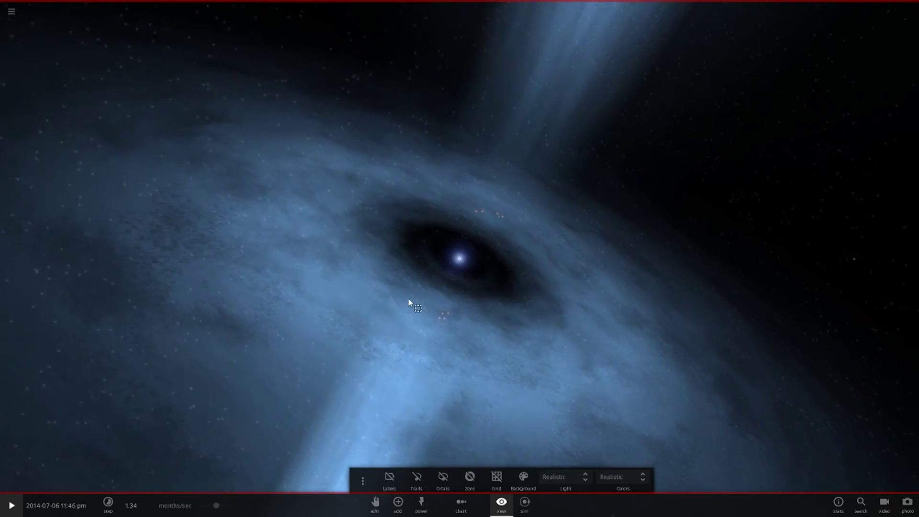
pyautogui.moveTo(409, 299); pyautogui.dragTo(472, 343)
pyautogui.moveTo(426, 316); pyautogui.dragTo(557, 369)
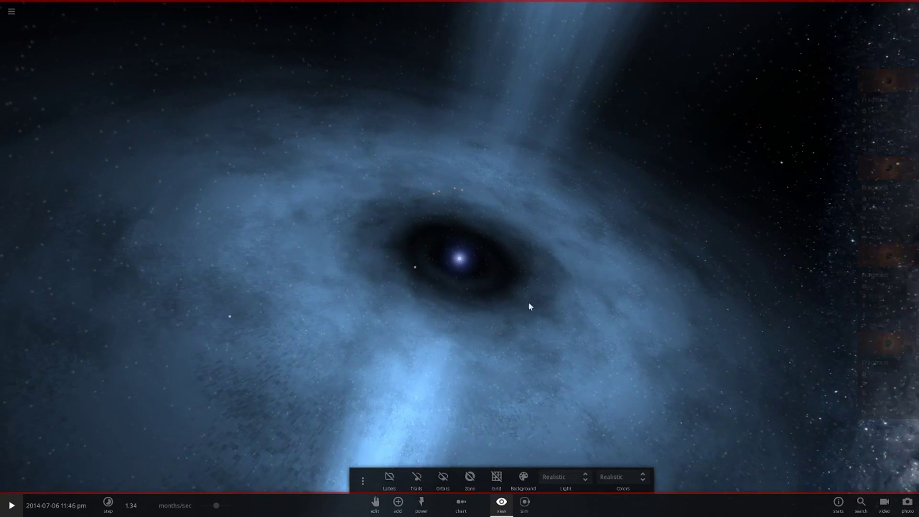
pyautogui.moveTo(378, 140)
pyautogui.mouseDown()
pyautogui.moveTo(452, 185)
pyautogui.moveTo(506, 197)
pyautogui.mouseUp()
pyautogui.click(416, 265)
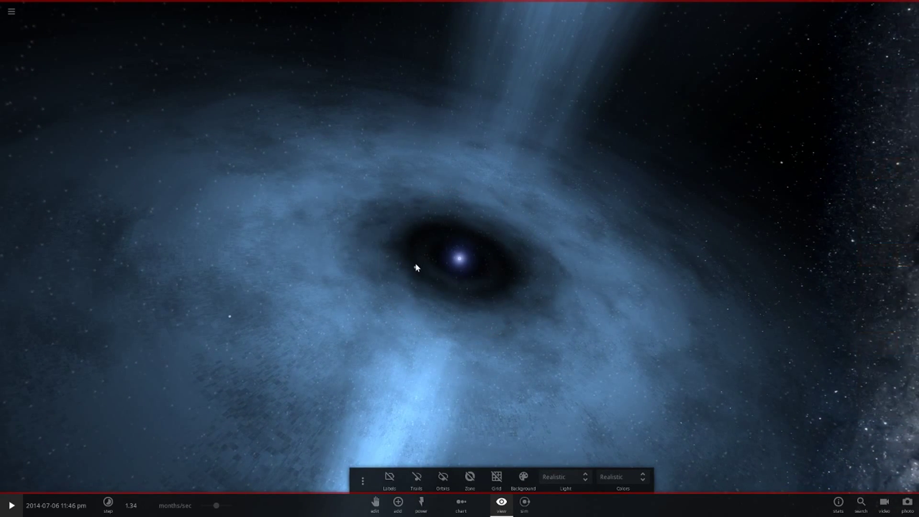
# Step: Find Ixion in the list of simulation objects and bring it into close view
pyautogui.scroll(-10, 415, 265)
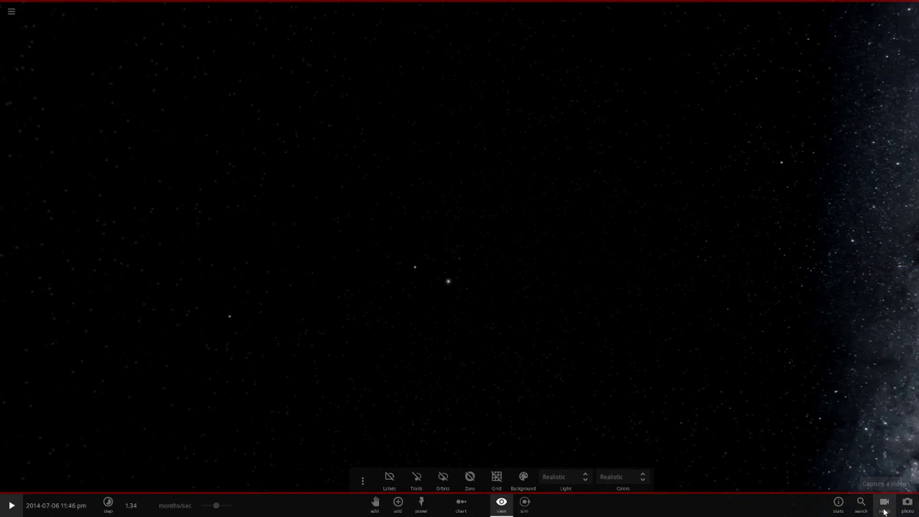
pyautogui.click(861, 503)
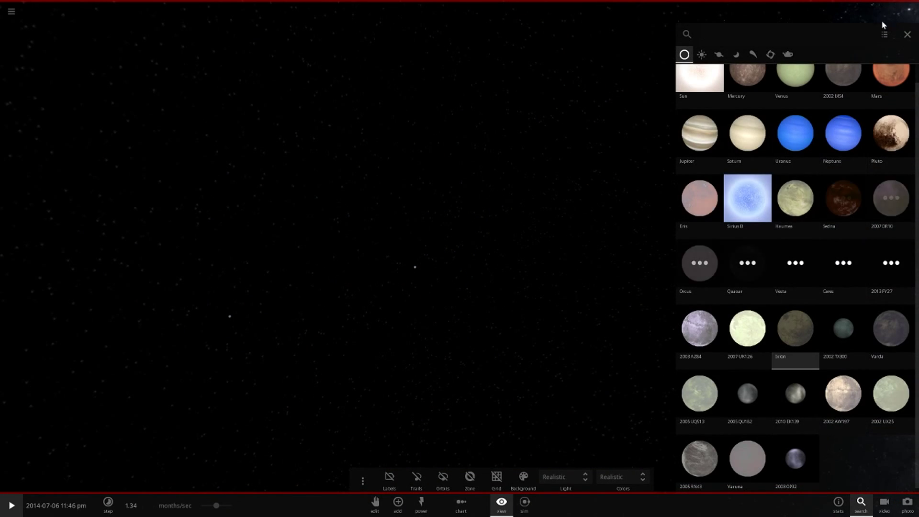
pyautogui.click(907, 34)
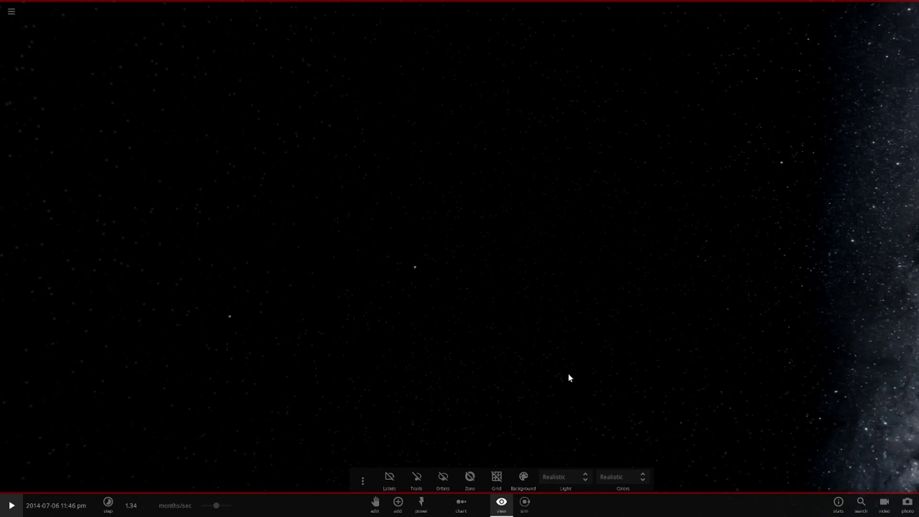
pyautogui.moveTo(450, 351); pyautogui.dragTo(565, 392)
pyautogui.scroll(5, 345, 305)
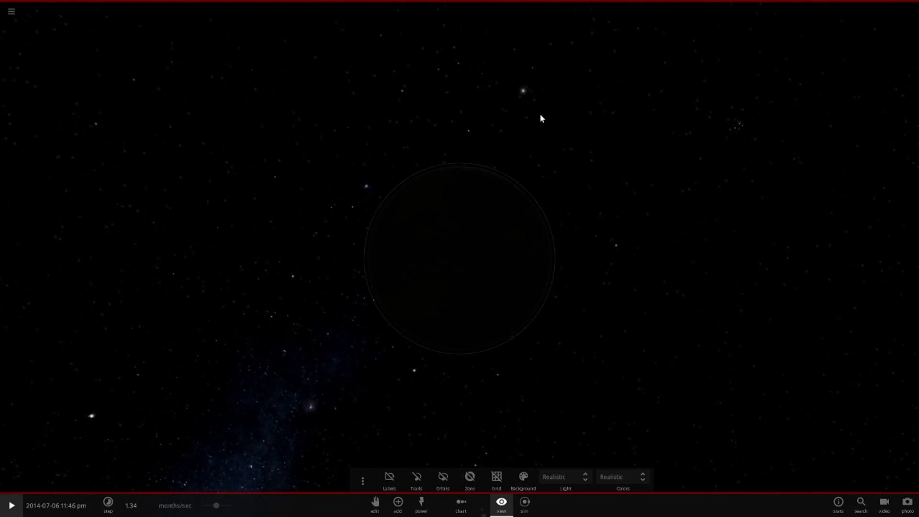
# Step: Look at the Sun and Sirius B in the sky from the surface of Ixion
pyautogui.click(531, 91)
pyautogui.moveTo(592, 287); pyautogui.dragTo(490, 382)
pyautogui.scroll(5, 542, 208)
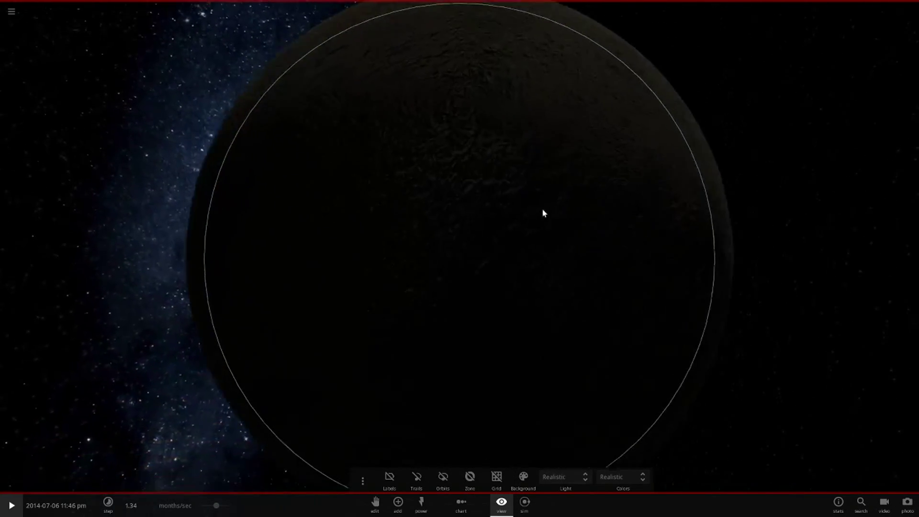
pyautogui.moveTo(542, 208); pyautogui.dragTo(508, 274)
pyautogui.doubleClick(592, 275)
pyautogui.moveTo(568, 298); pyautogui.dragTo(536, 289)
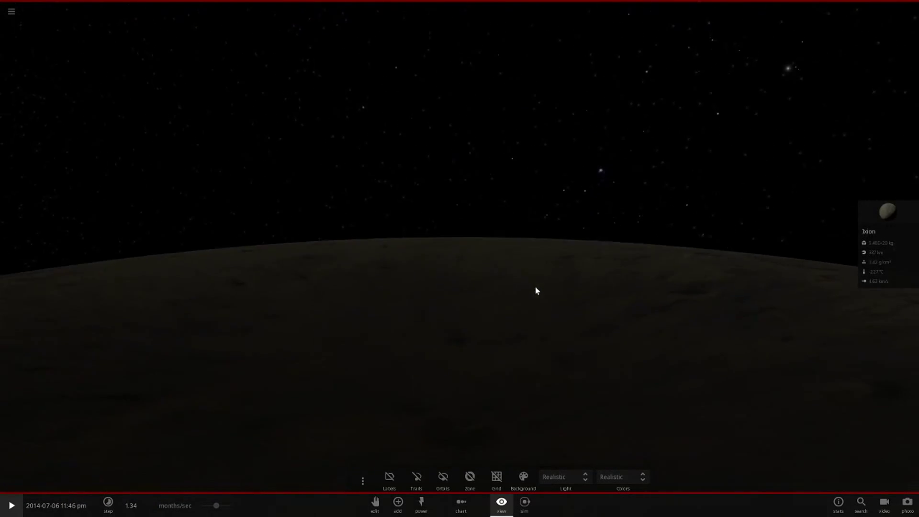
pyautogui.moveTo(539, 234); pyautogui.dragTo(608, 207)
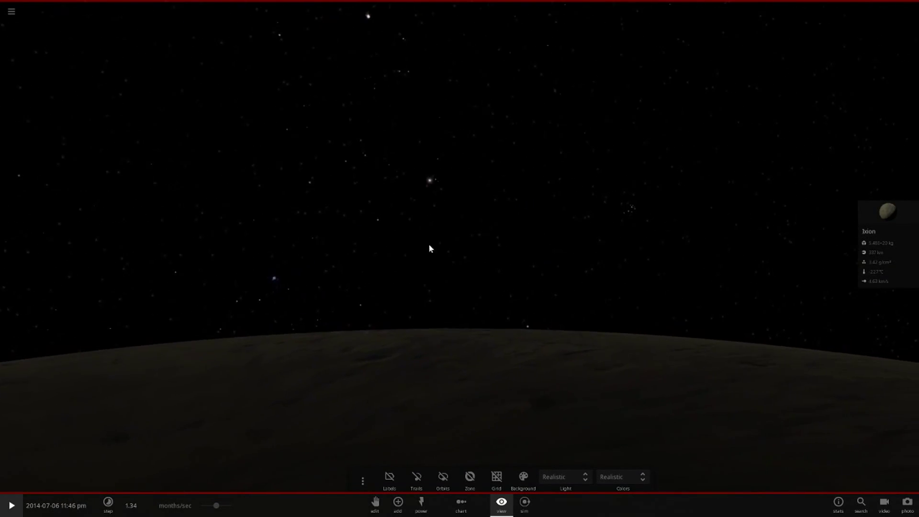
pyautogui.click(419, 184)
pyautogui.click(453, 239)
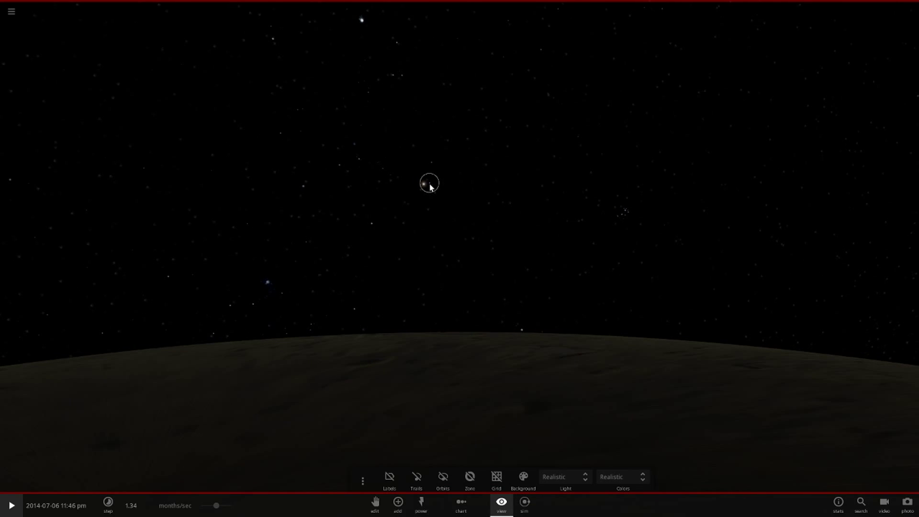
# Step: Return to Sirius B and show the objects' trails
pyautogui.doubleClick(425, 187)
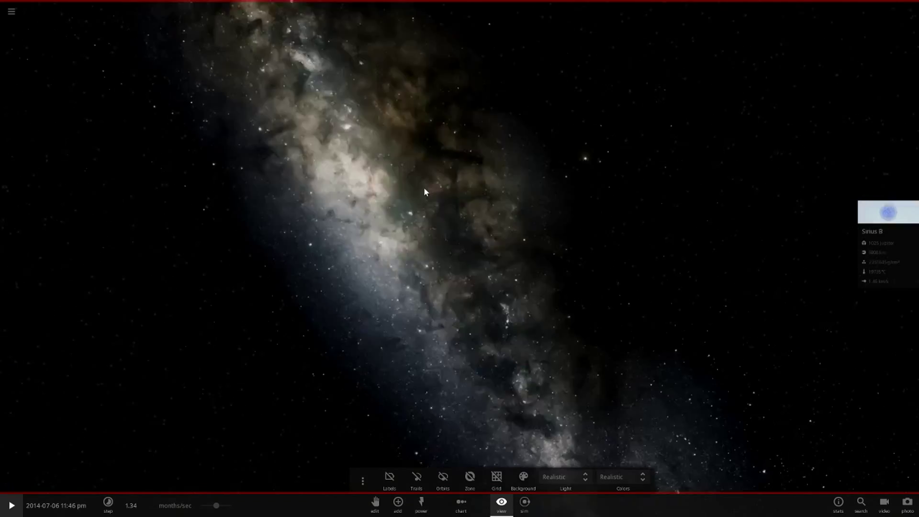
pyautogui.click(417, 484)
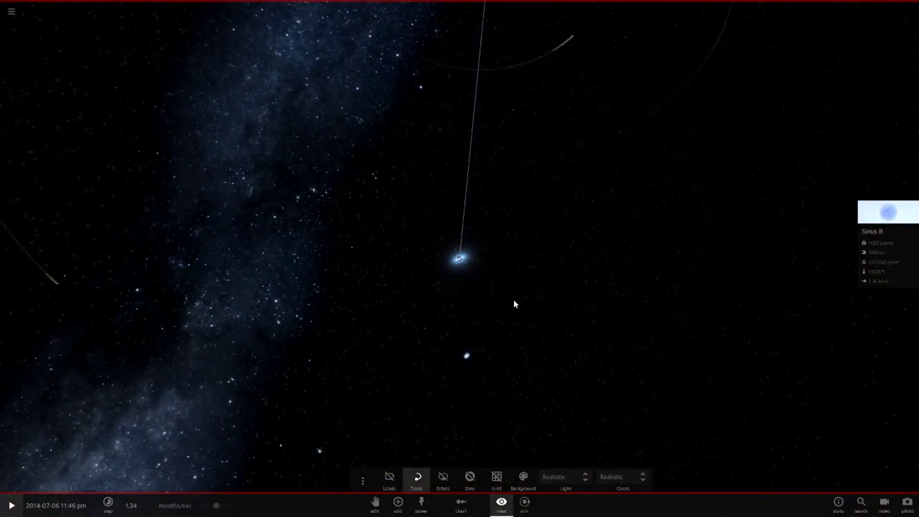
pyautogui.doubleClick(435, 261)
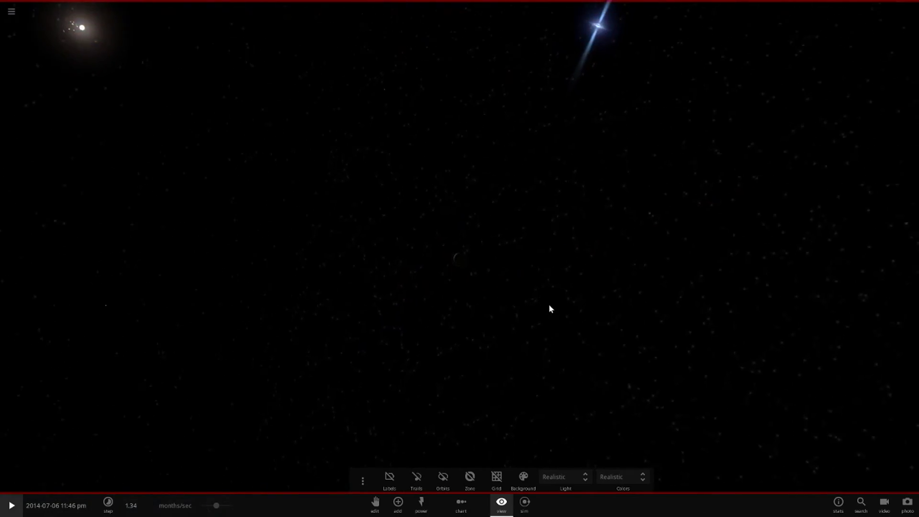
# Step: Examine Mars up close and look across its surface toward the horizon
pyautogui.scroll(-5, 565, 152)
pyautogui.moveTo(562, 152); pyautogui.dragTo(493, 386)
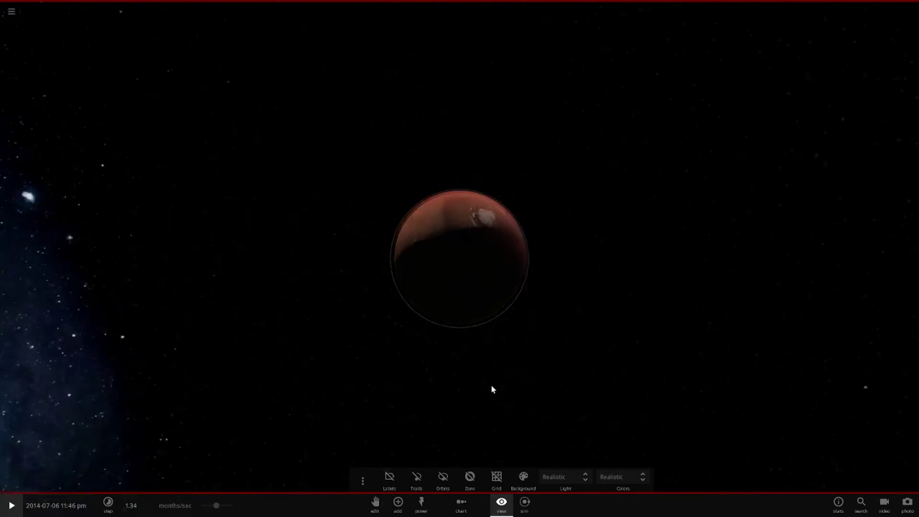
pyautogui.scroll(5, 480, 269)
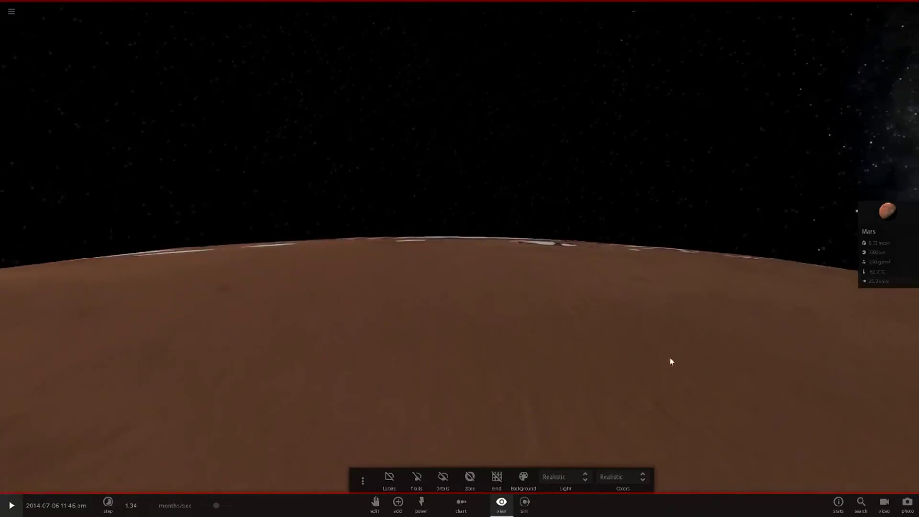
pyautogui.moveTo(721, 340); pyautogui.dragTo(673, 326)
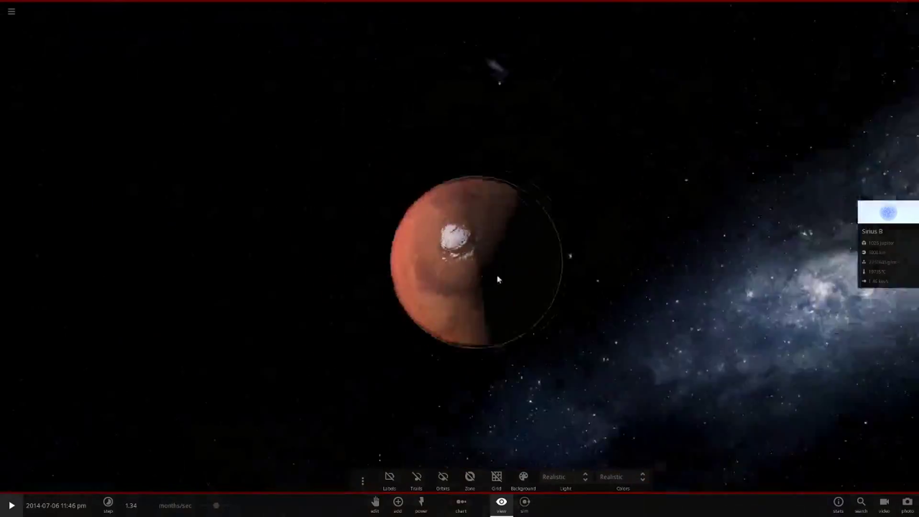
# Step: Resume the simulation around Sirius B with the objects' trails shown and increase its speed
pyautogui.moveTo(498, 279); pyautogui.dragTo(470, 261)
pyautogui.scroll(-10, 470, 260)
pyautogui.press('space')
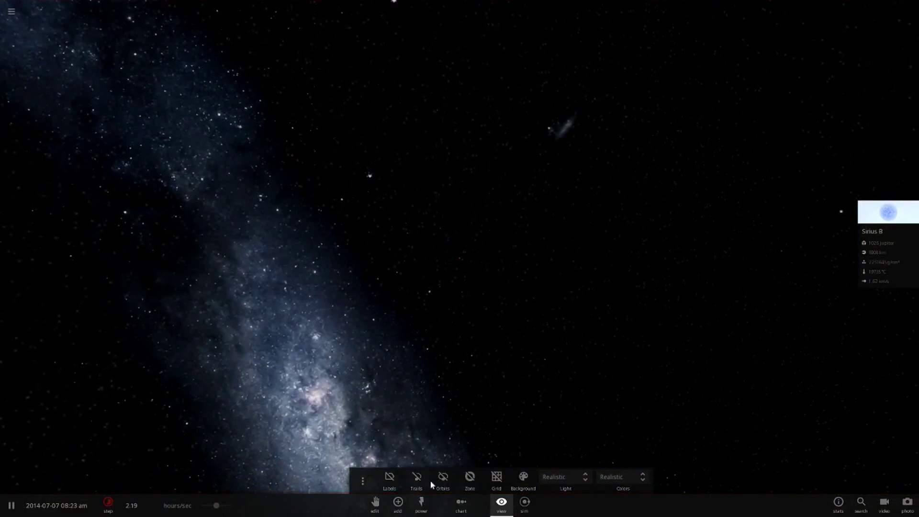
pyautogui.click(416, 478)
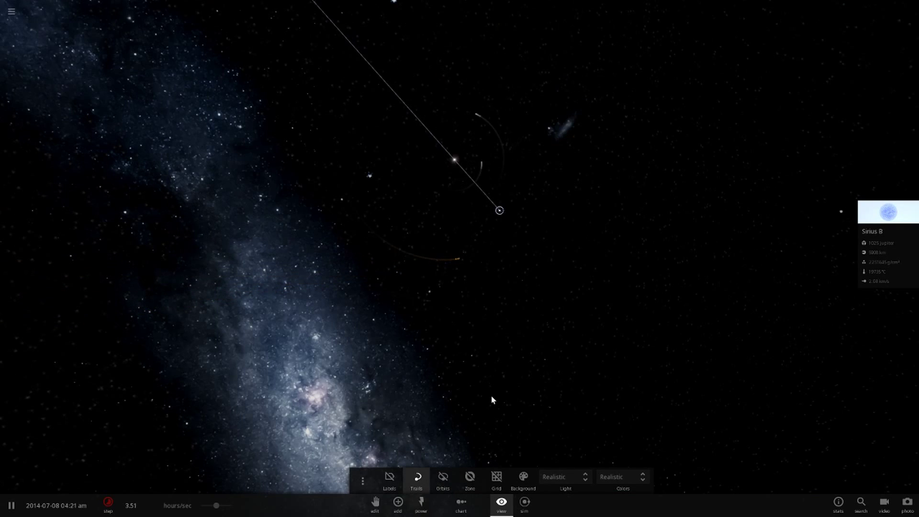
pyautogui.moveTo(216, 505); pyautogui.dragTo(503, 508)
pyautogui.moveTo(604, 254); pyautogui.dragTo(577, 335)
# Step: Examine Sirius B's disk and jets, and inspect its rotational period in its motion properties
pyautogui.doubleClick(479, 230)
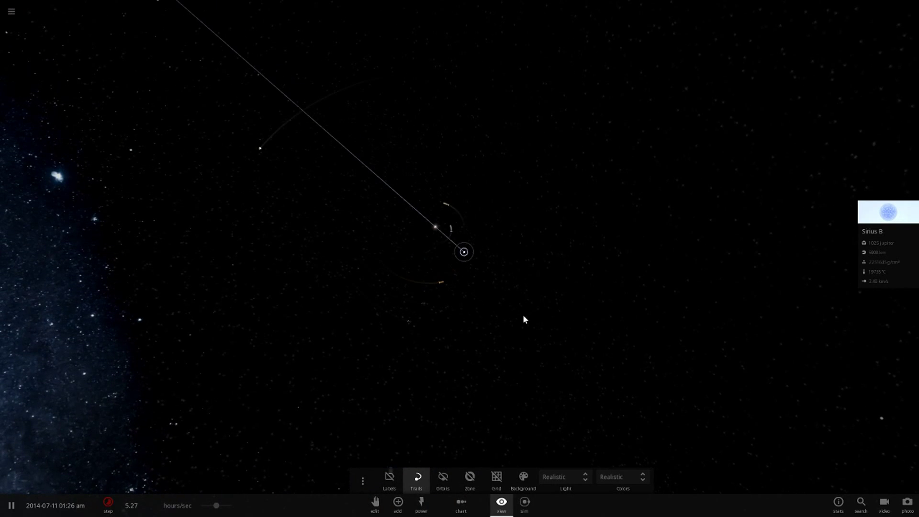
pyautogui.scroll(5, 525, 322)
pyautogui.scroll(5, 524, 322)
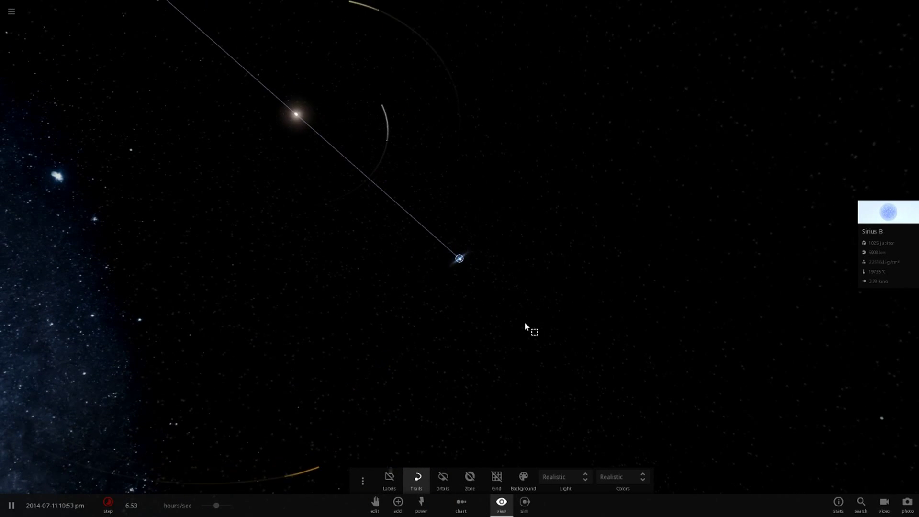
pyautogui.scroll(5, 524, 323)
pyautogui.moveTo(566, 235); pyautogui.dragTo(546, 321)
pyautogui.click(872, 216)
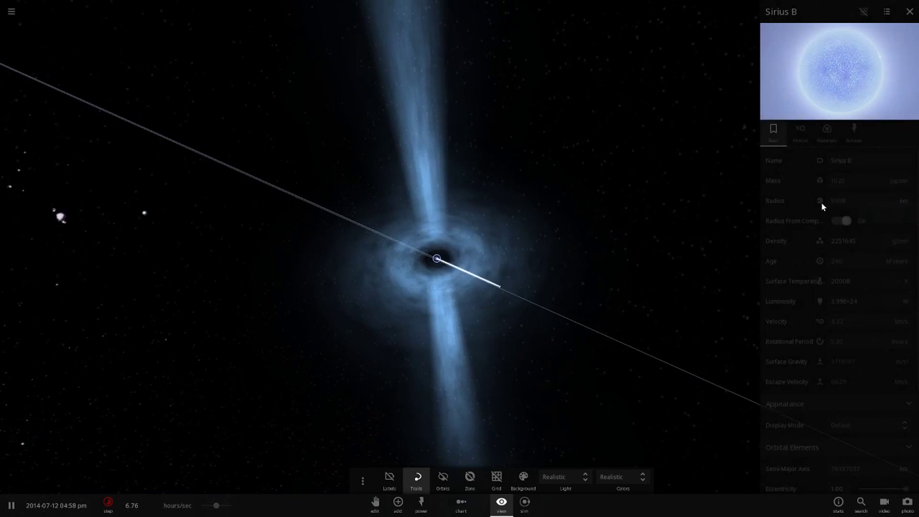
pyautogui.click(800, 133)
pyautogui.click(833, 241)
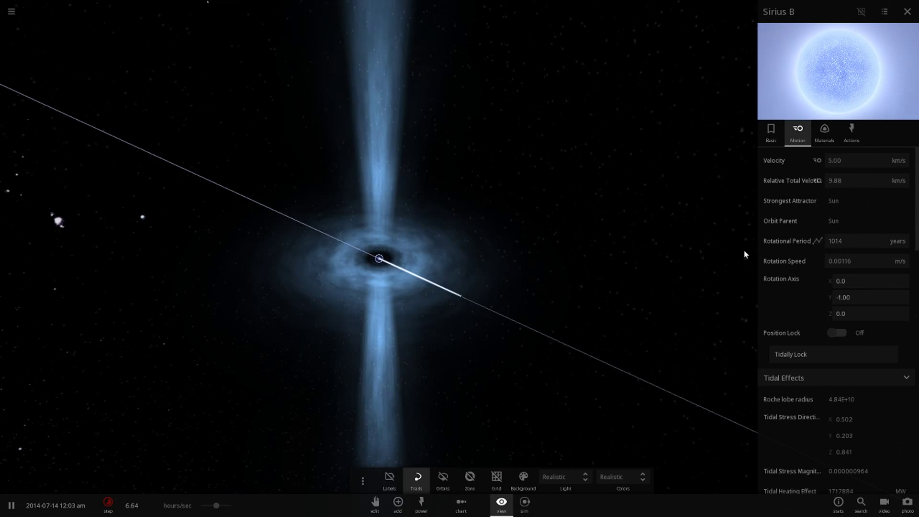
pyautogui.scroll(-5, 474, 352)
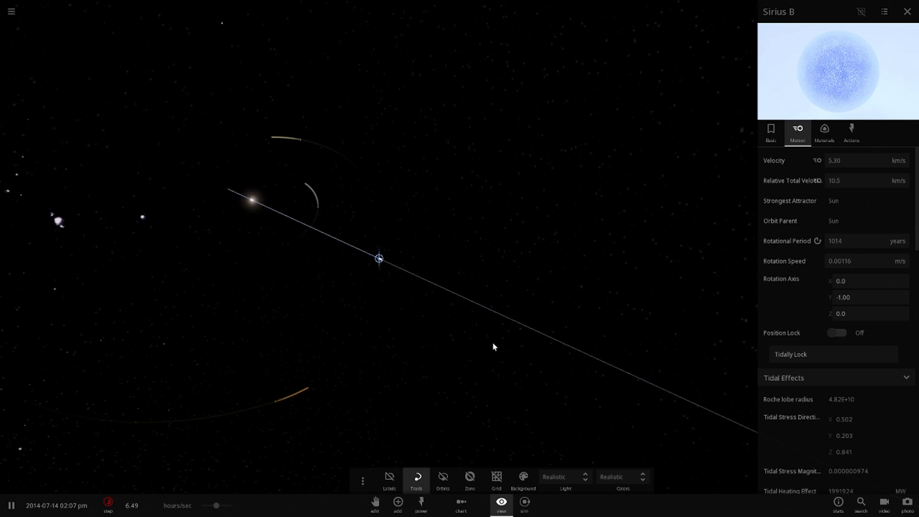